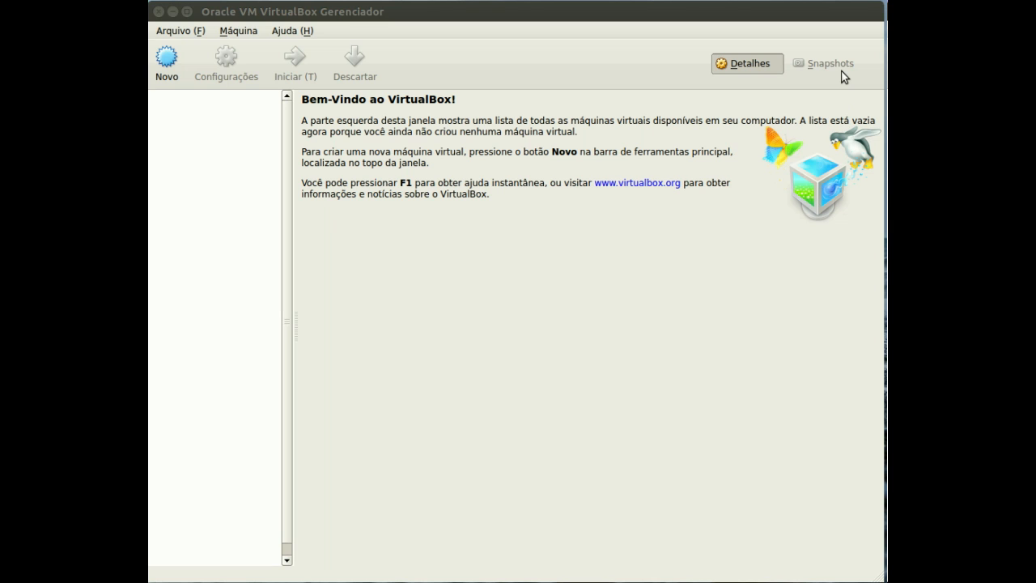
left_click(180, 31)
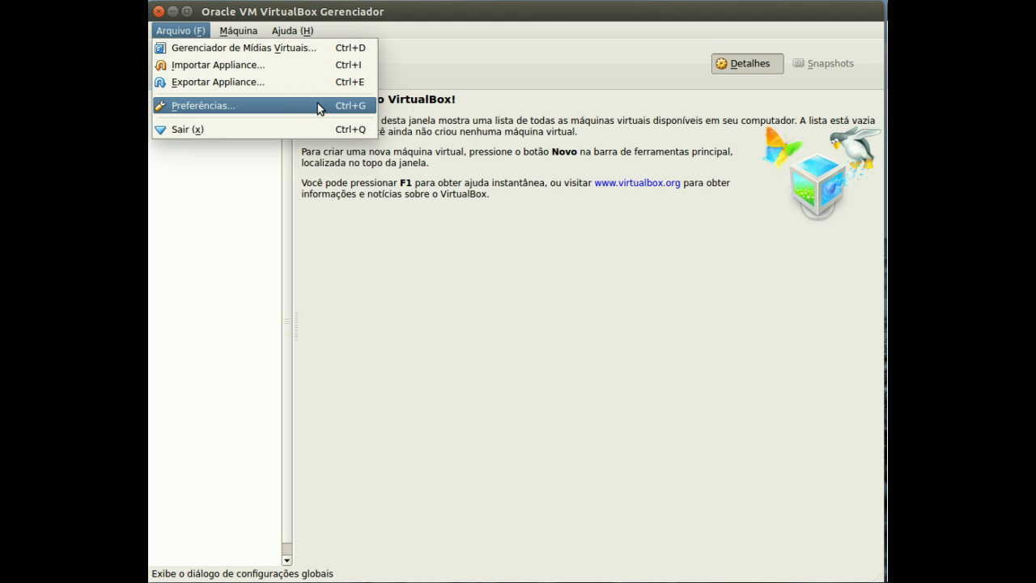
mouse_move(232, 30)
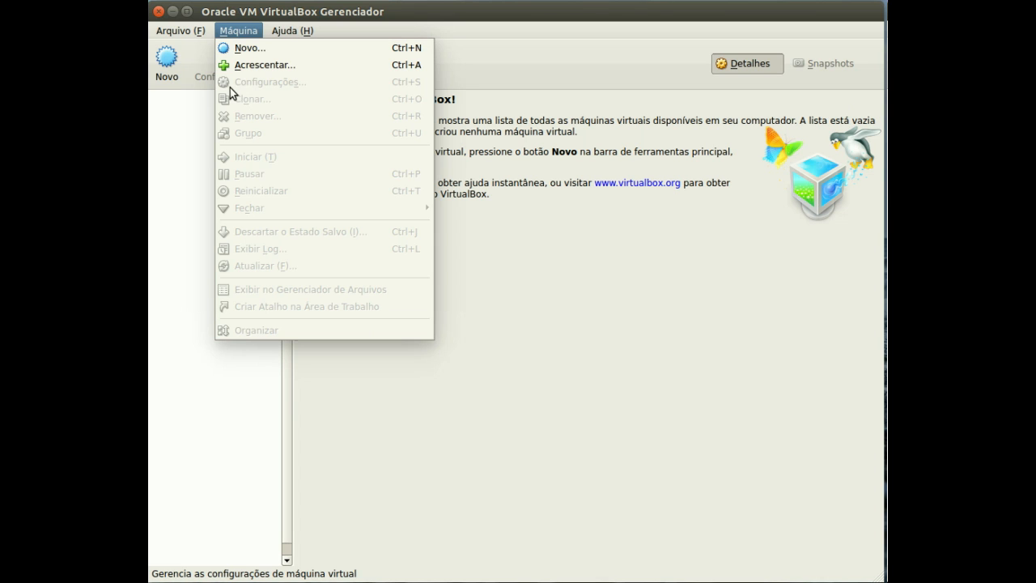
mouse_move(297, 31)
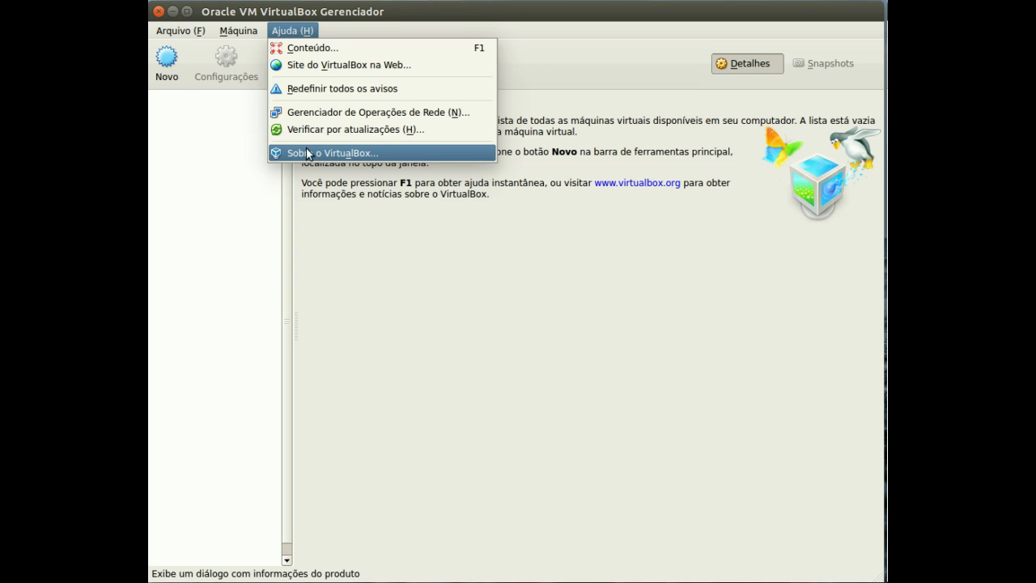
left_click(222, 153)
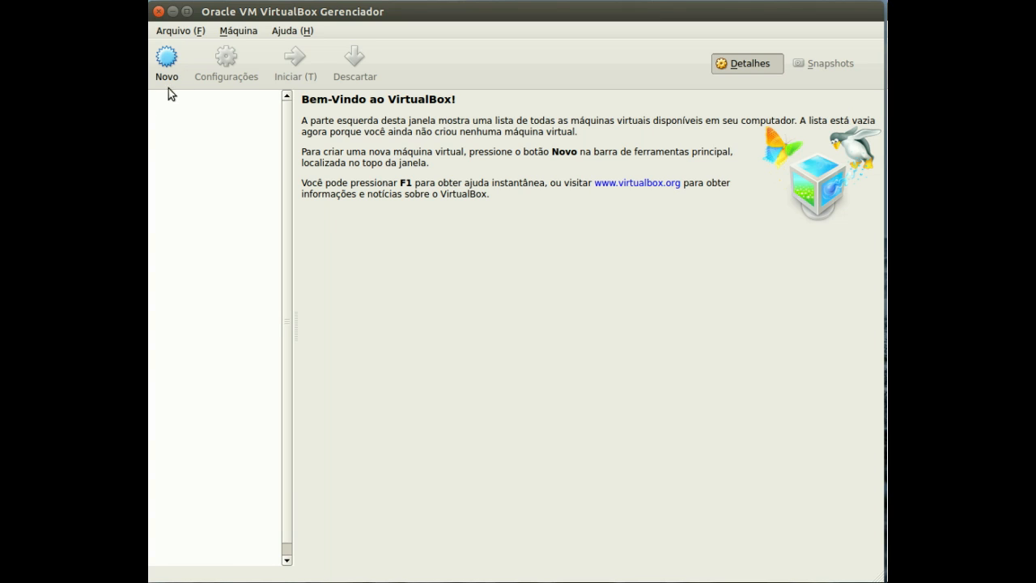
Start a new virtual machine named Ubuntu-Teste with type Linux and version Ubuntu (32 bit).
left_click(159, 66)
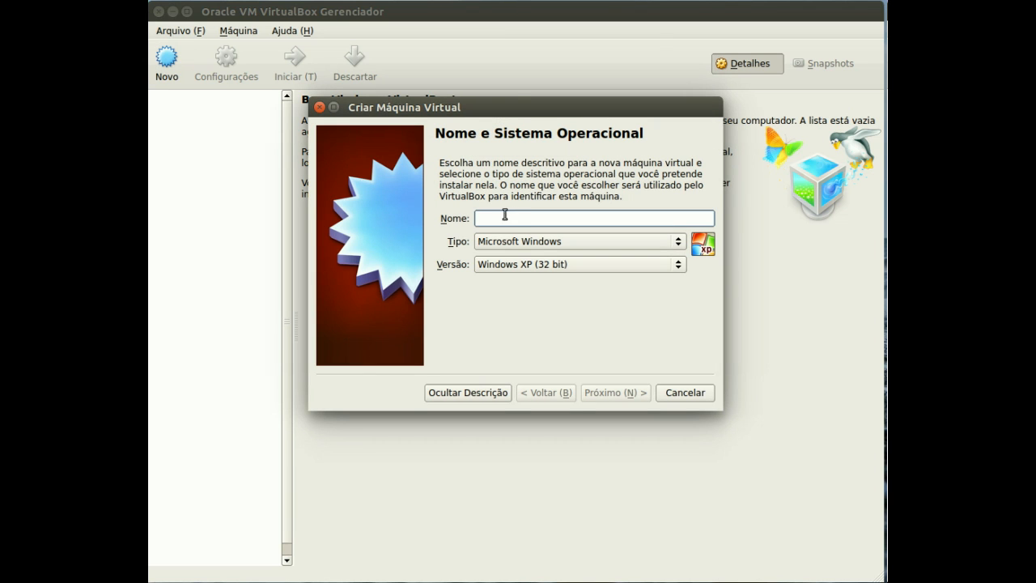
left_click_drag(522, 105, 510, 141)
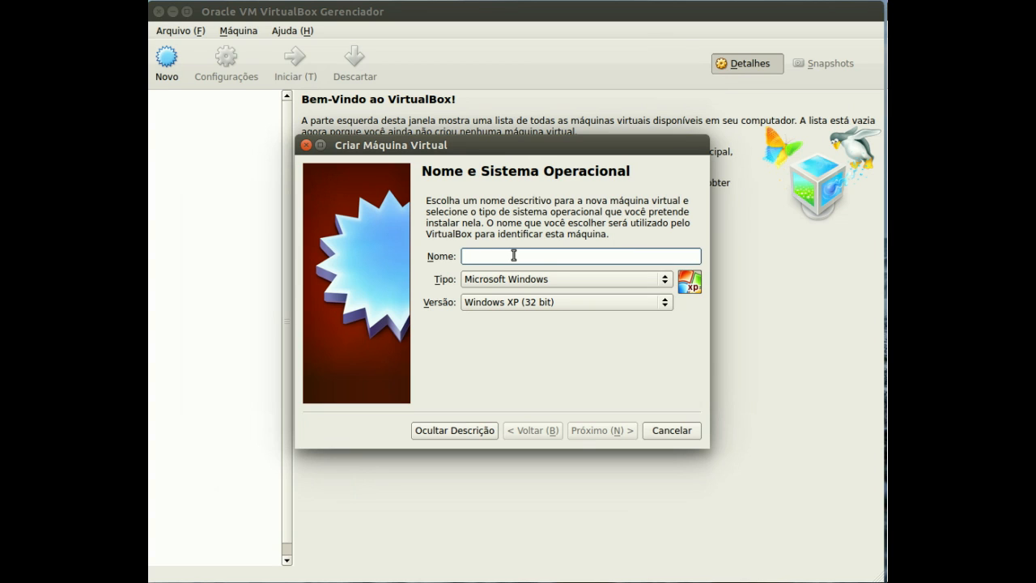
type("Ubuntu-Teste")
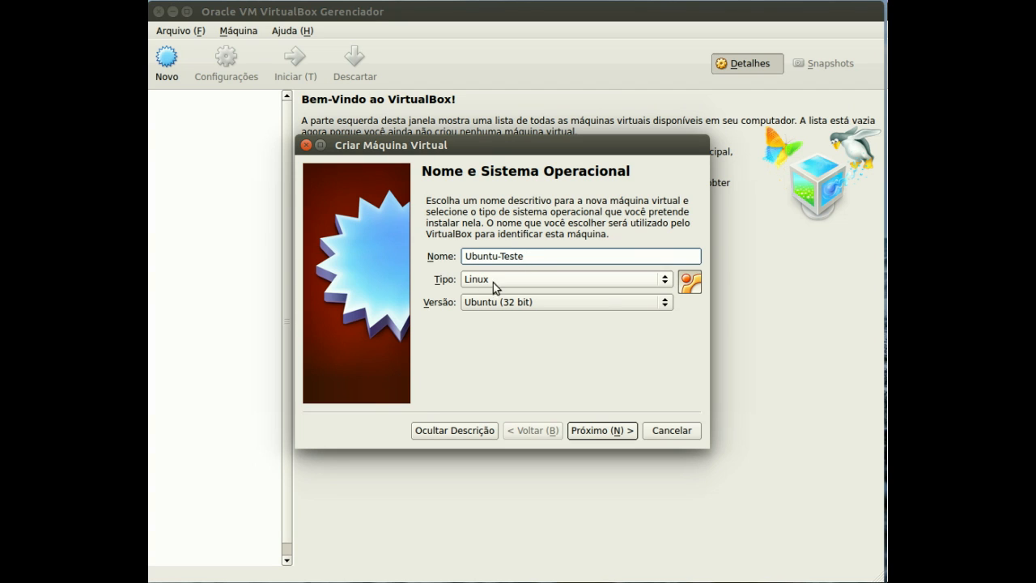
left_click(670, 283)
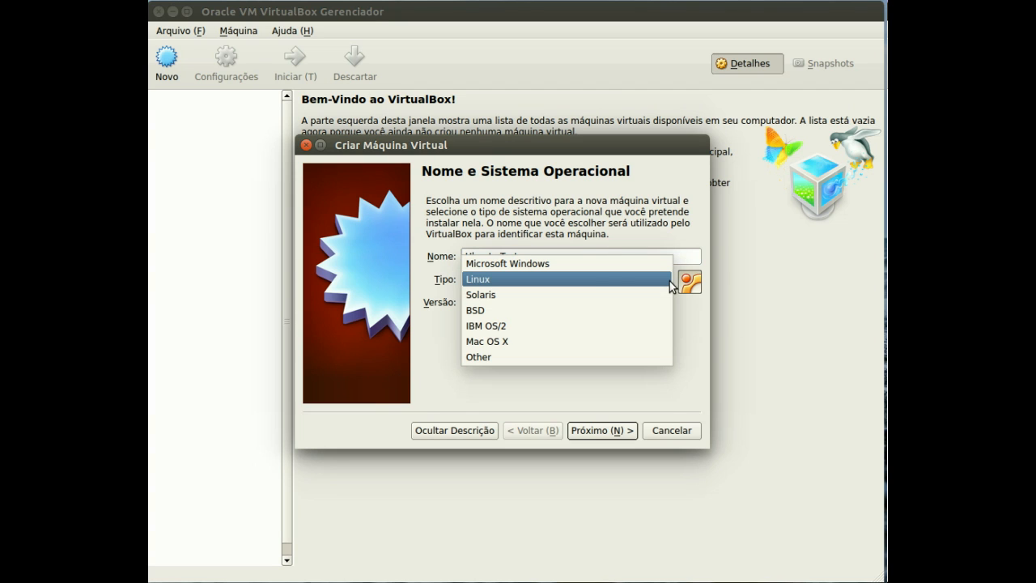
left_click(452, 284)
left_click(527, 288)
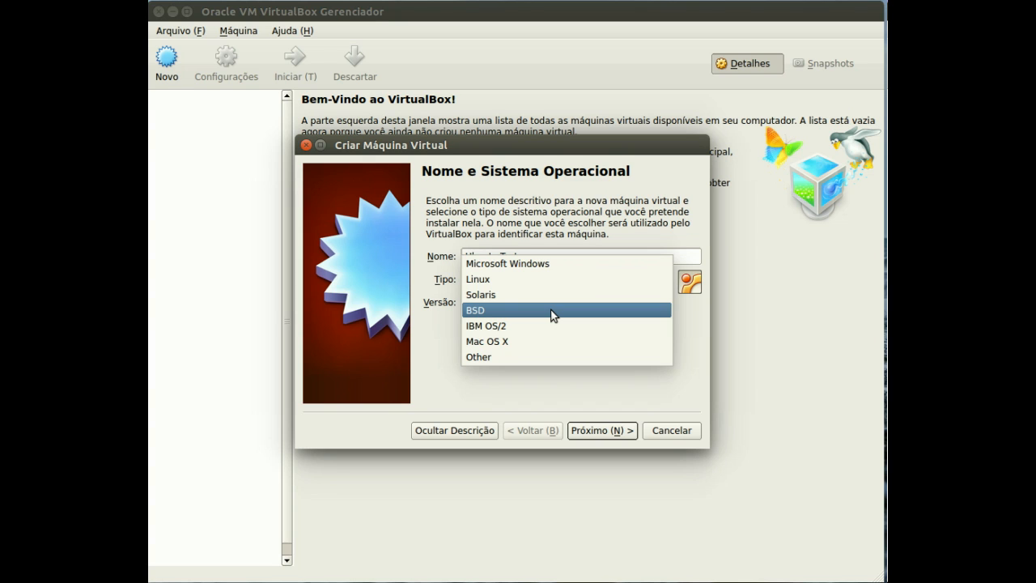
left_click(530, 284)
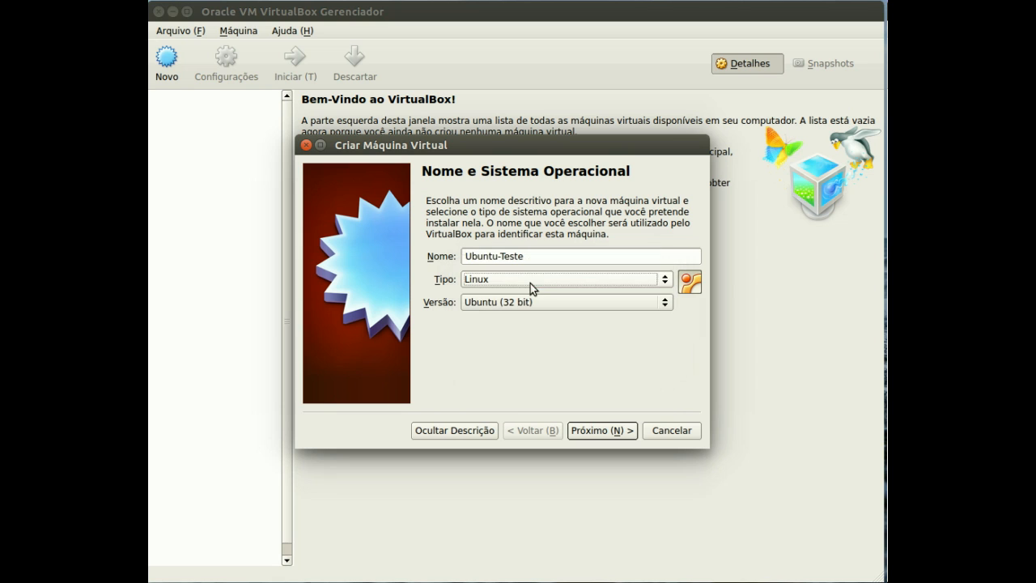
left_click(653, 304)
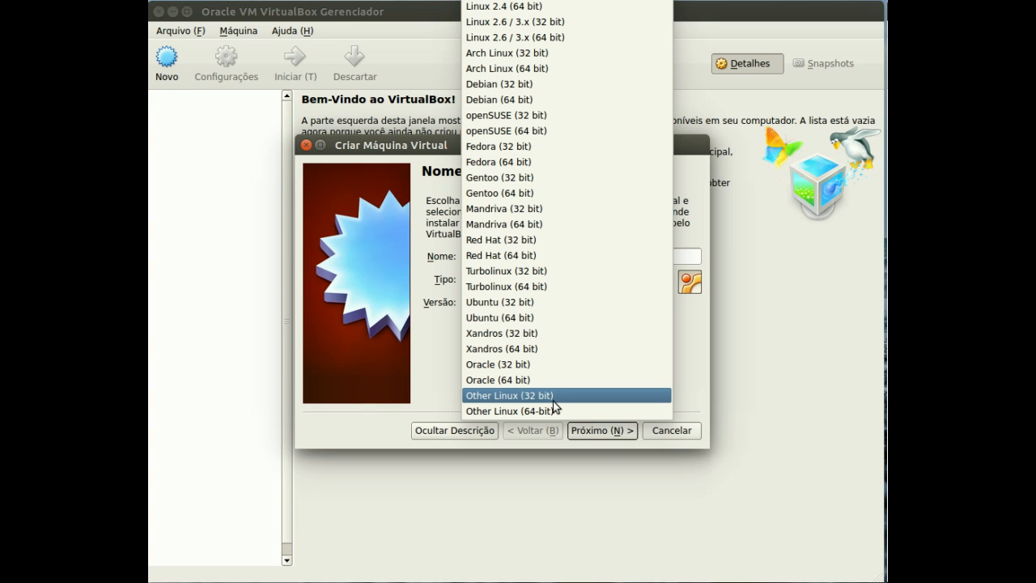
left_click(541, 304)
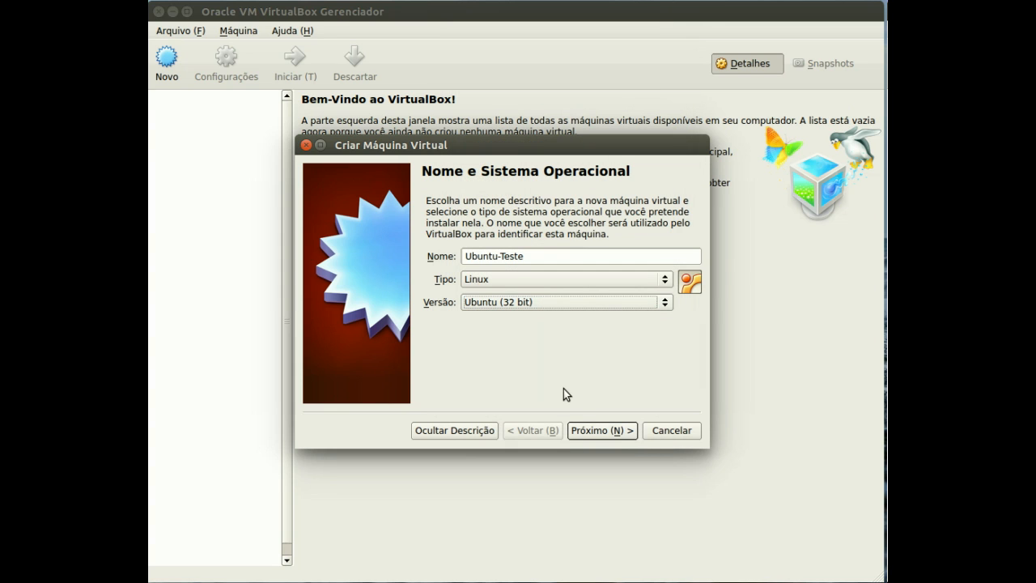
left_click(617, 434)
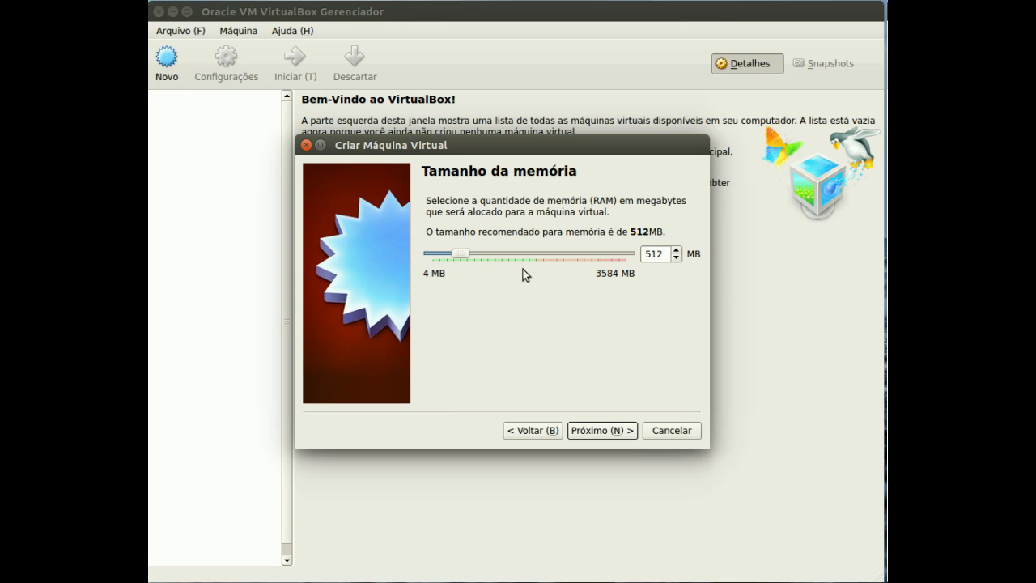
Allocate about 1516 MB of RAM to the new virtual machine and accept the memory size.
left_click_drag(533, 152, 536, 218)
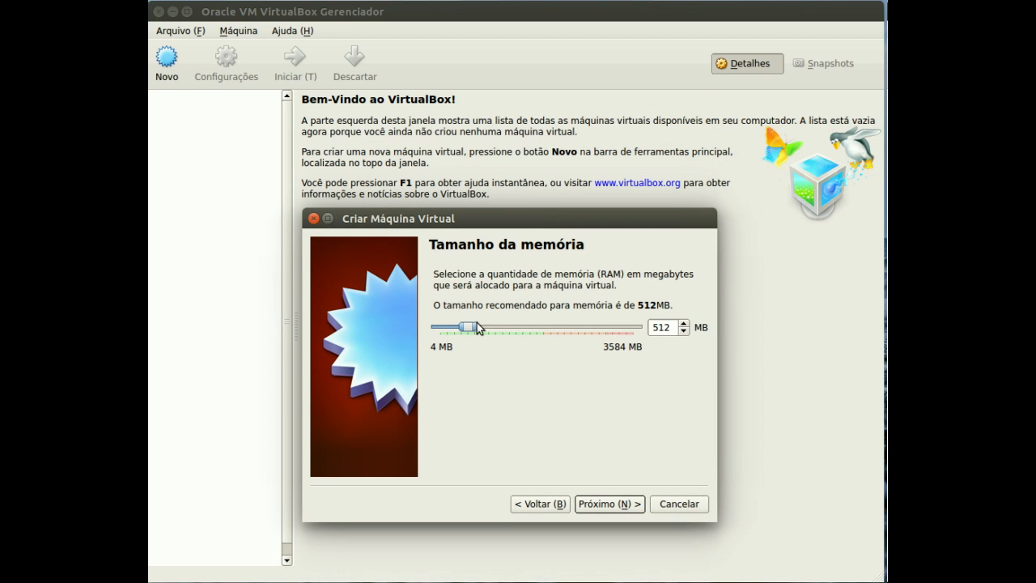
left_click_drag(467, 333, 634, 337)
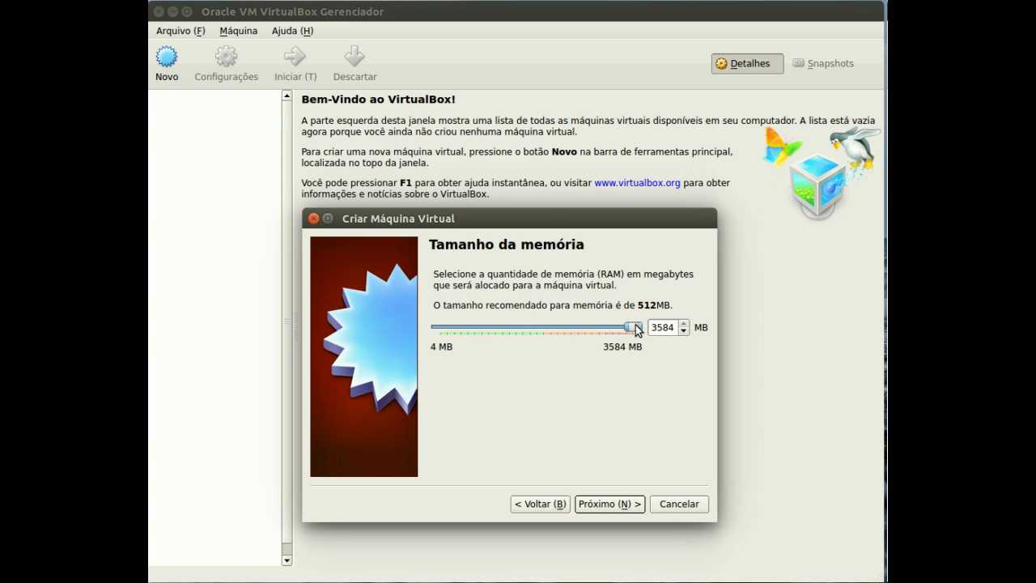
left_click_drag(637, 322, 511, 334)
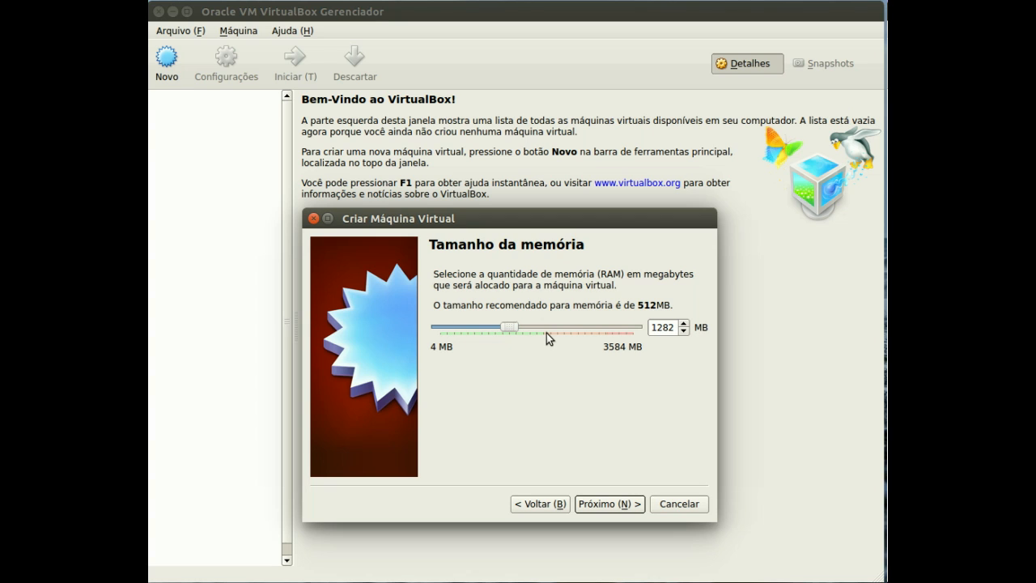
left_click_drag(500, 323, 554, 320)
left_click_drag(556, 325, 519, 332)
left_click_drag(522, 328, 464, 332)
left_click_drag(463, 330, 524, 328)
mouse_move(525, 324)
left_mouse_down()
mouse_move(491, 328)
mouse_move(527, 332)
left_mouse_up()
left_click(605, 504)
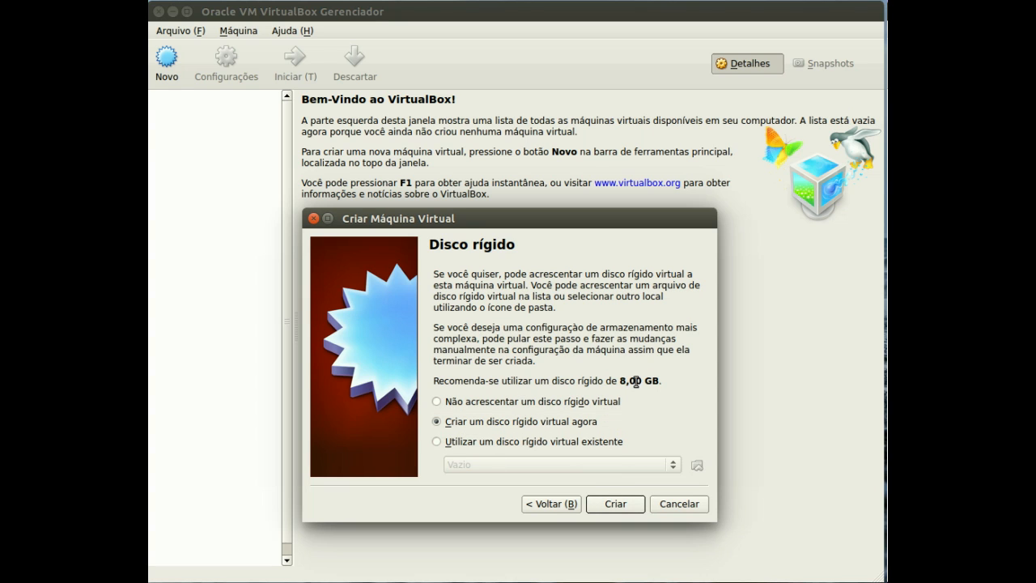
Choose to create a virtual hard disk now, as a dynamically allocated VDI (VirtualBox Disk Image).
left_click(615, 503)
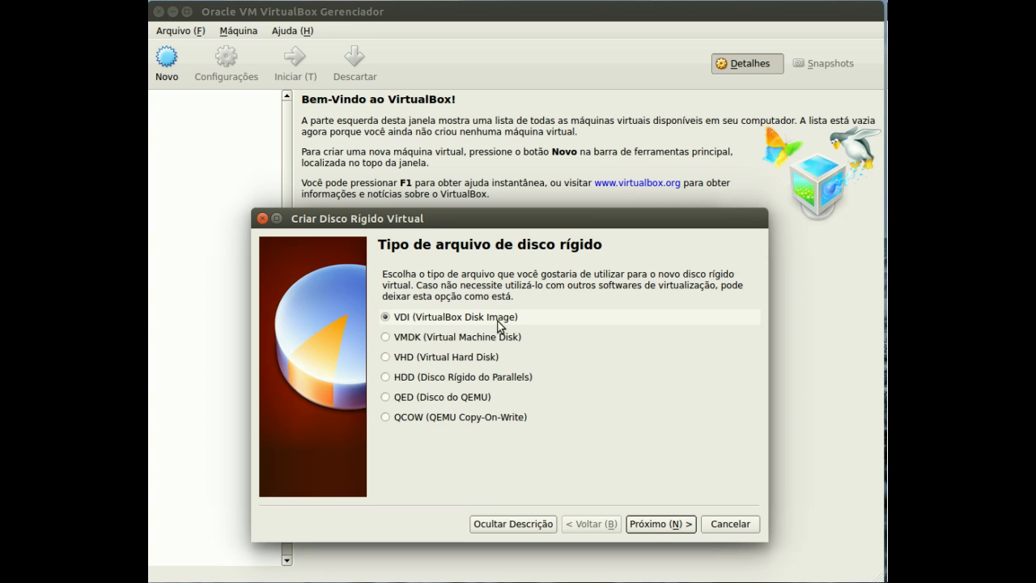
left_click(658, 526)
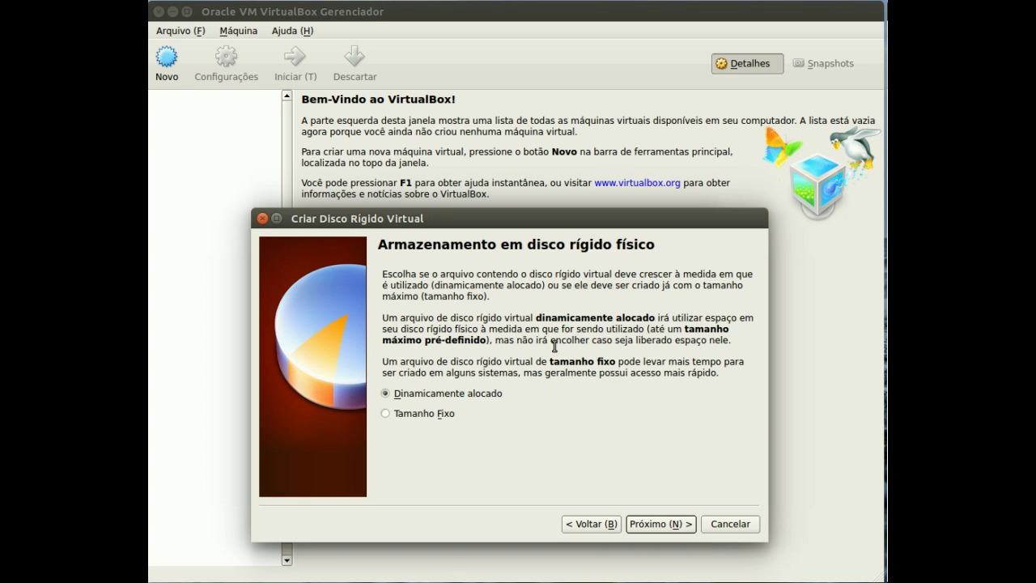
left_click(411, 417)
left_click(427, 394)
left_click(662, 523)
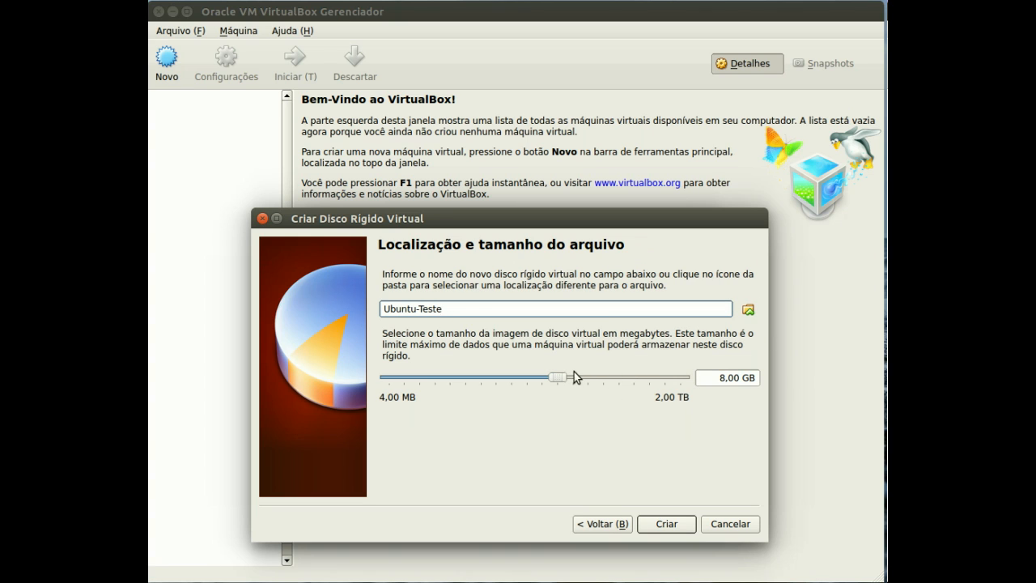
Set the size of the Ubuntu-Teste virtual hard disk to 8 GB.
left_click_drag(562, 382, 515, 379)
left_click_drag(720, 378, 738, 380)
type("8")
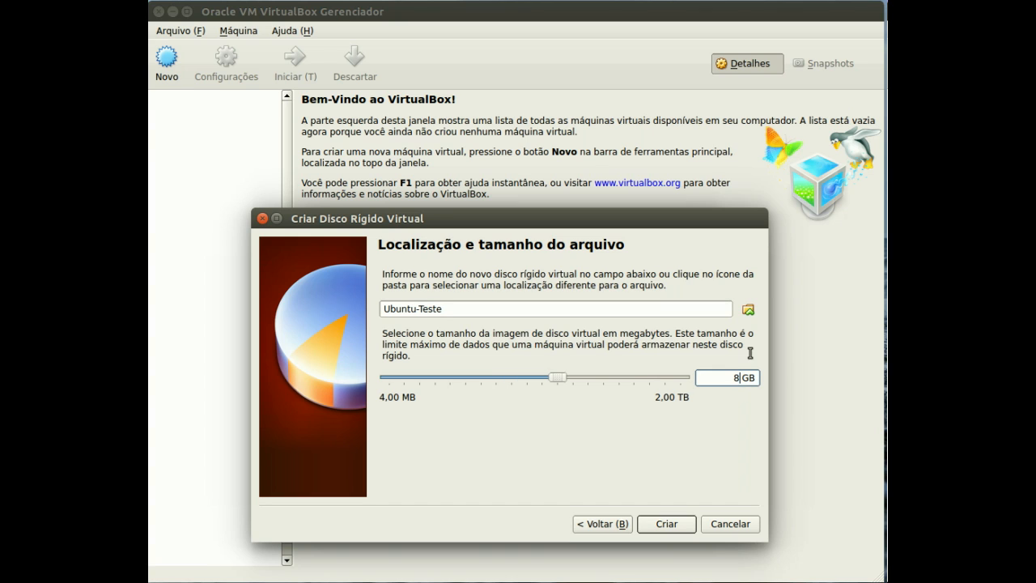
left_click(699, 309)
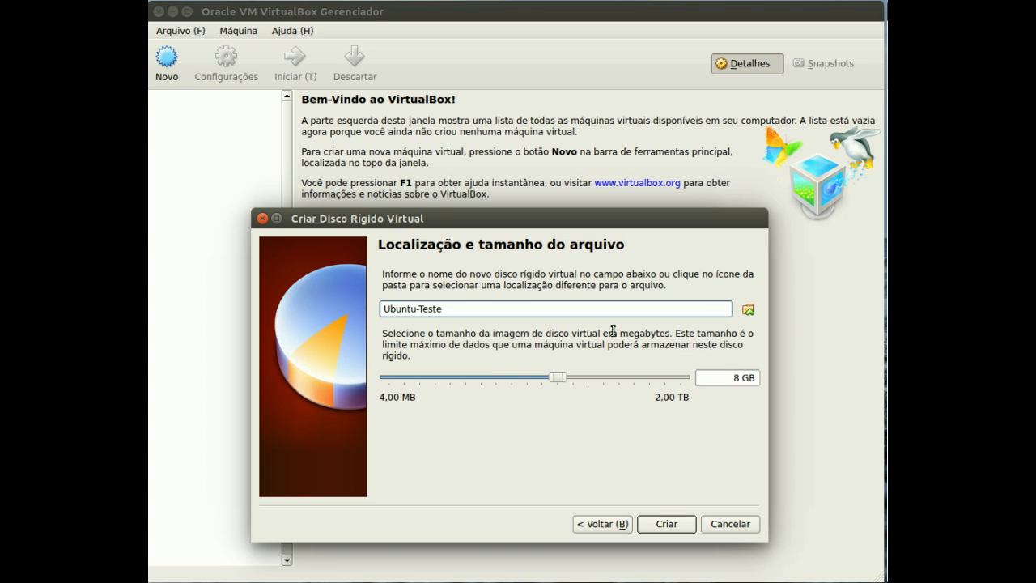
Choose the Área de Trabalho folder as the location for Ubuntu-Teste.vdi and create the virtual disk.
left_click(747, 312)
left_click_drag(463, 214, 496, 192)
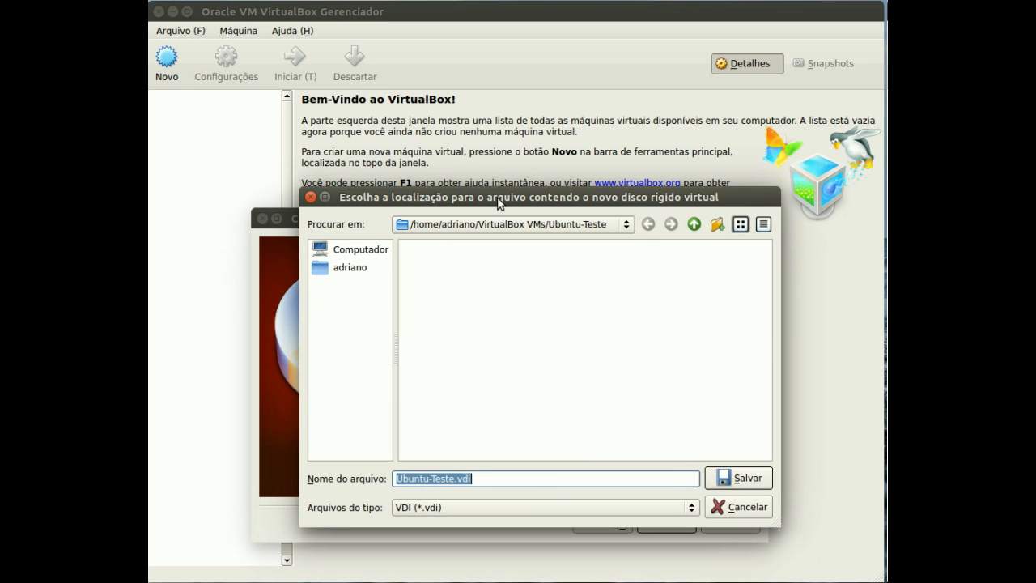
left_click(363, 270)
left_click(446, 250)
double_click(446, 250)
left_click(486, 478)
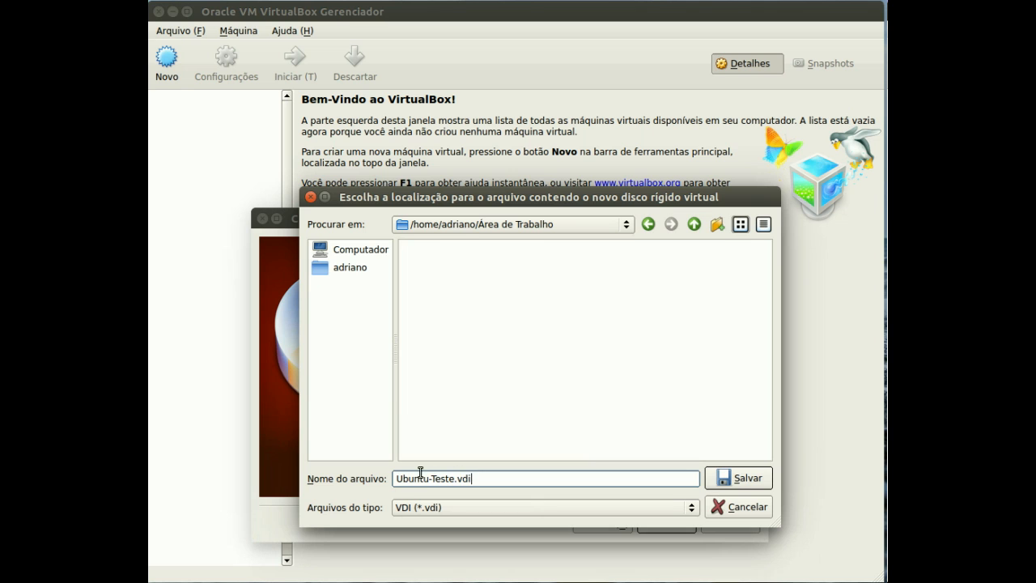
left_click(755, 484)
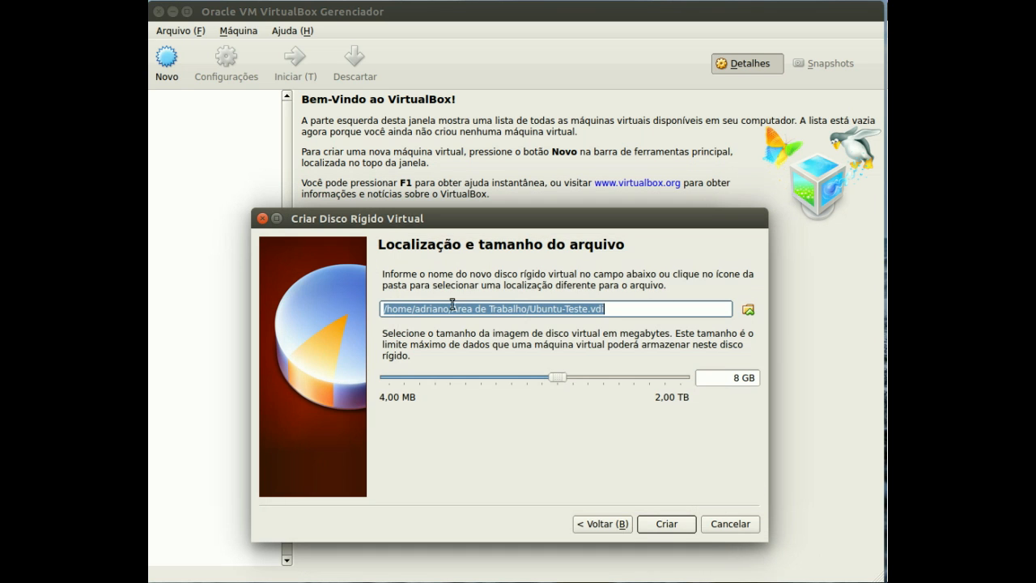
left_click(685, 527)
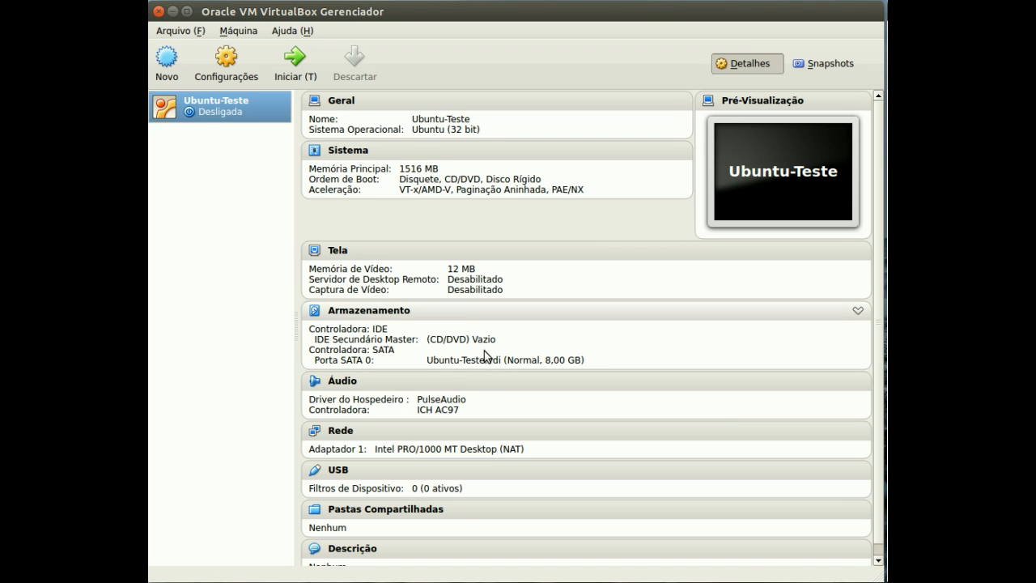
scroll(484, 351, "down", 1)
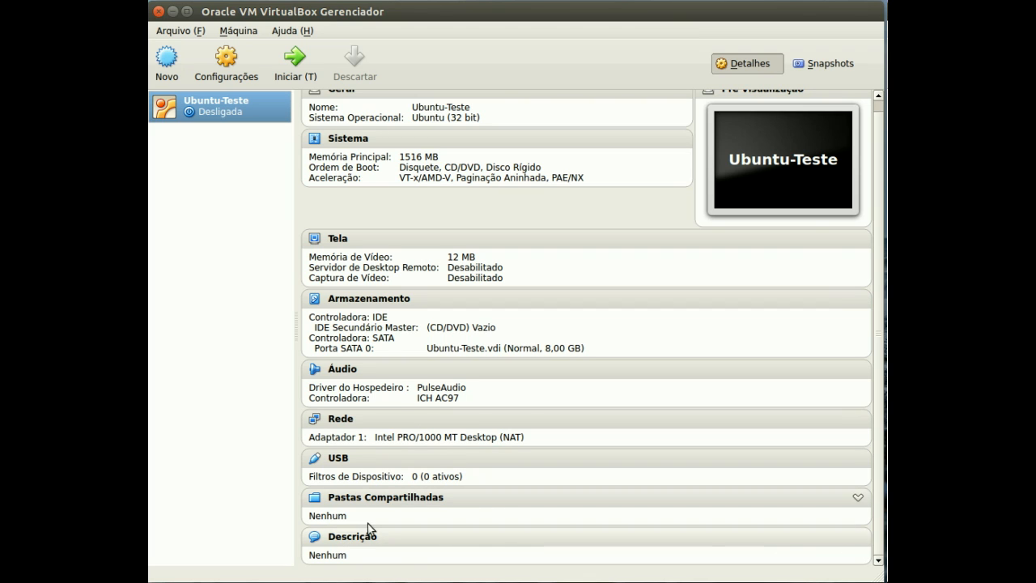
scroll(542, 231, "up", 1)
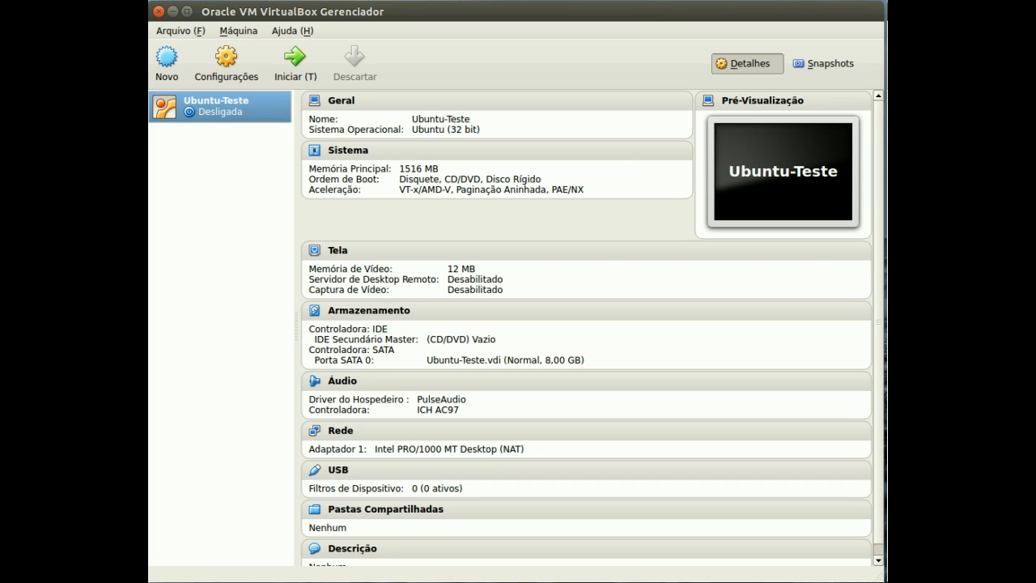
right_click(218, 105)
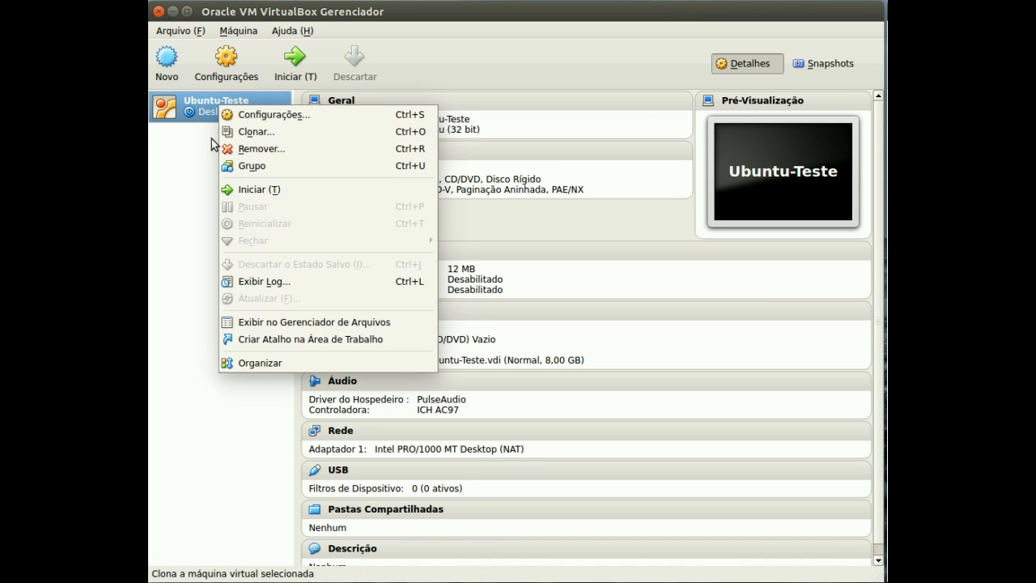
left_click(194, 208)
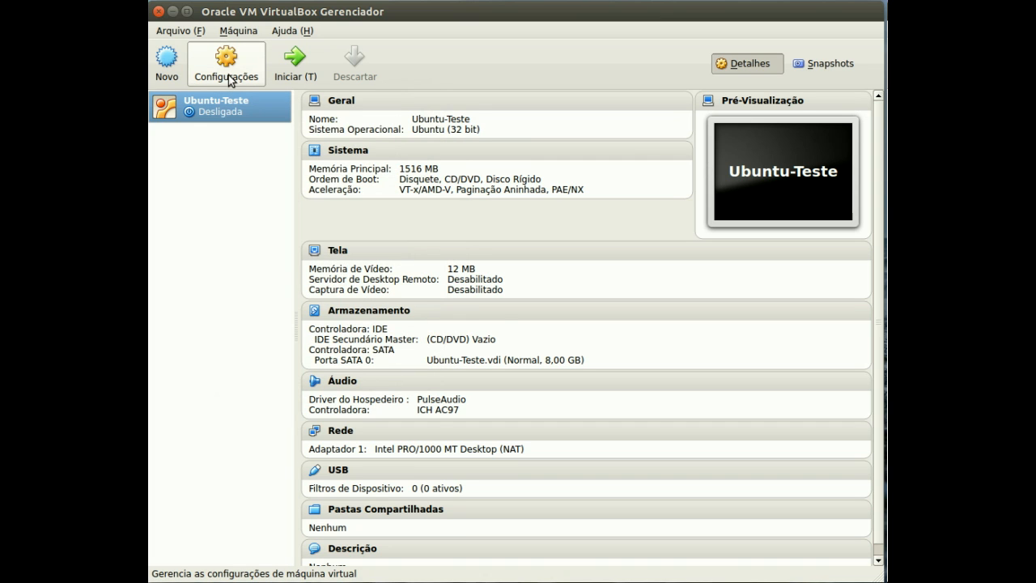
Open the settings of Ubuntu-Teste and review the basic, description and advanced general options, including the shared clipboard modes.
left_click(228, 76)
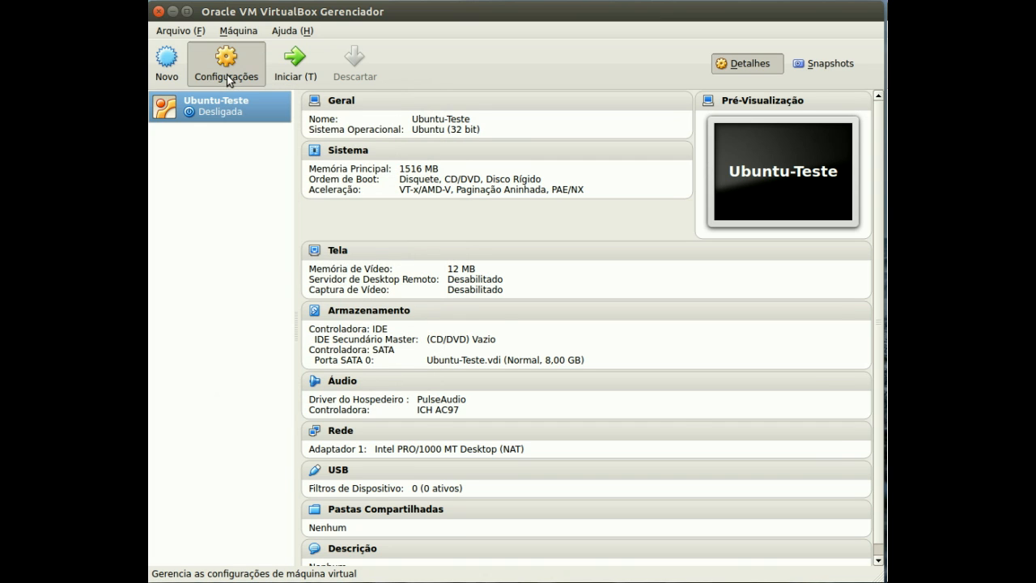
left_click_drag(439, 118, 479, 156)
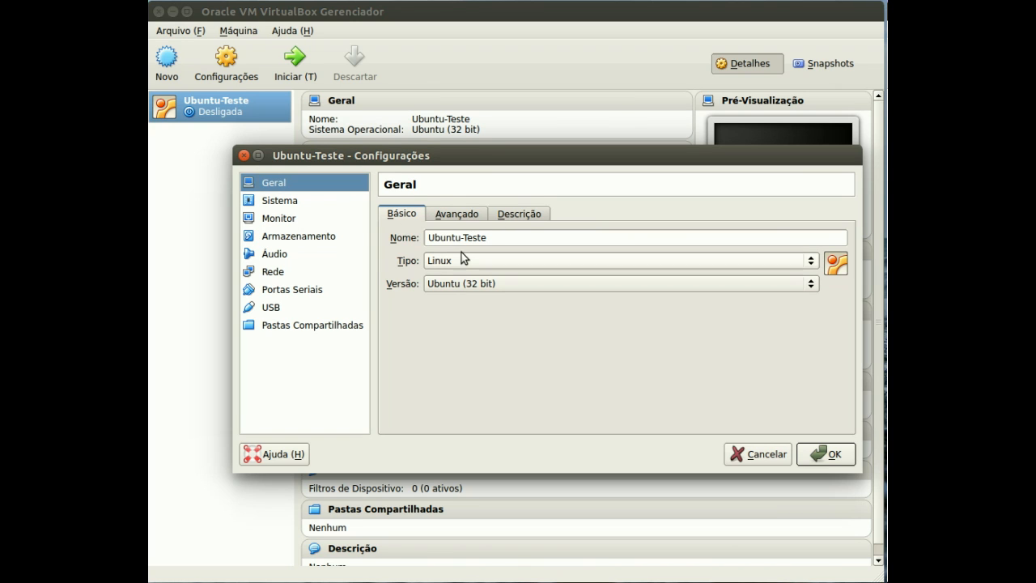
left_click(510, 215)
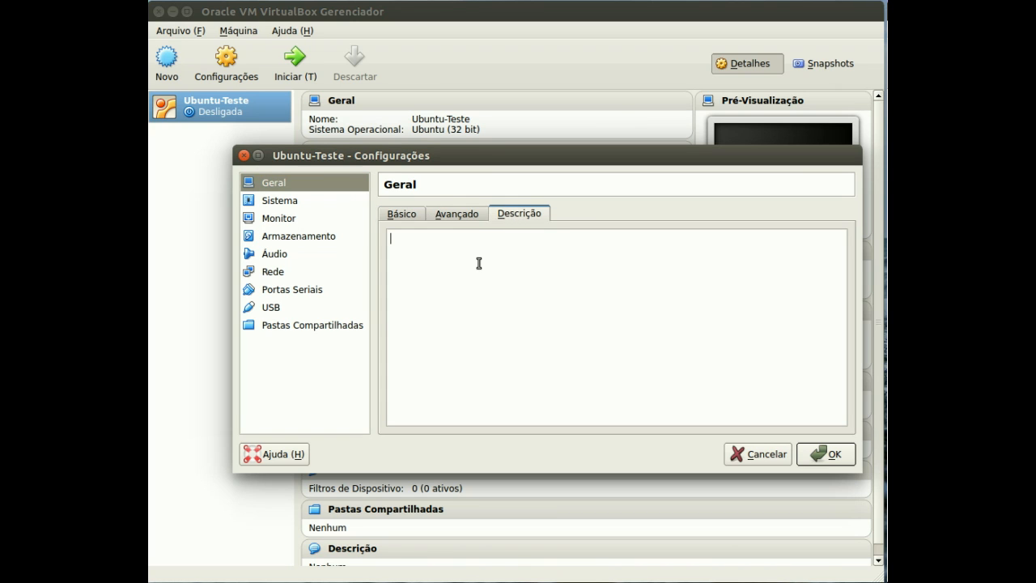
left_click(468, 222)
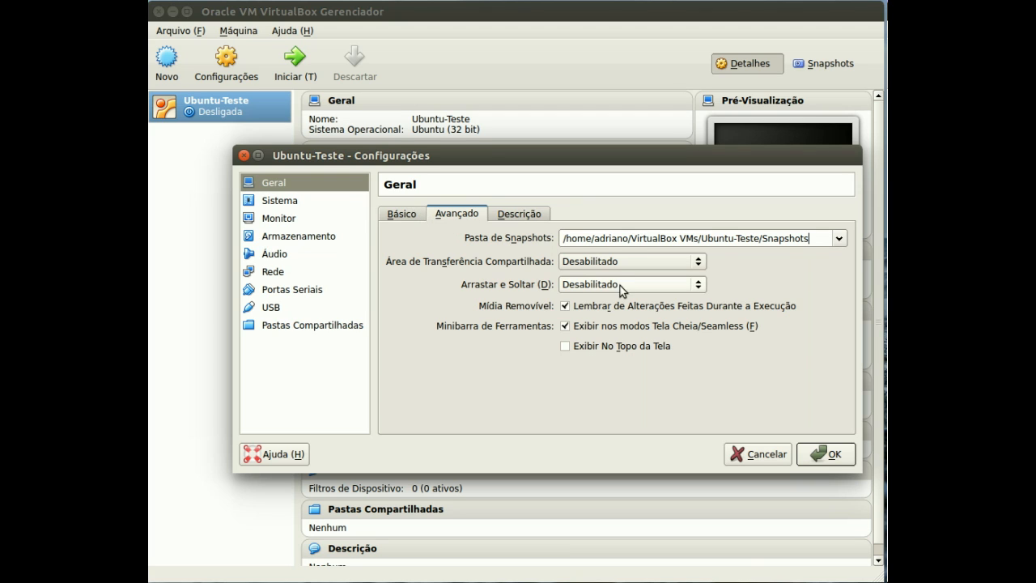
left_click(596, 261)
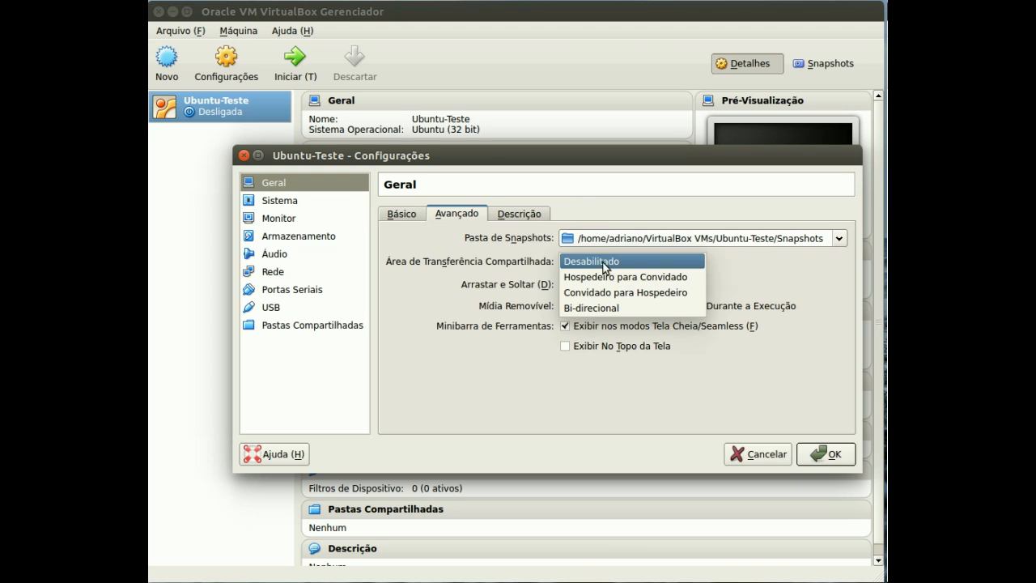
left_click(719, 276)
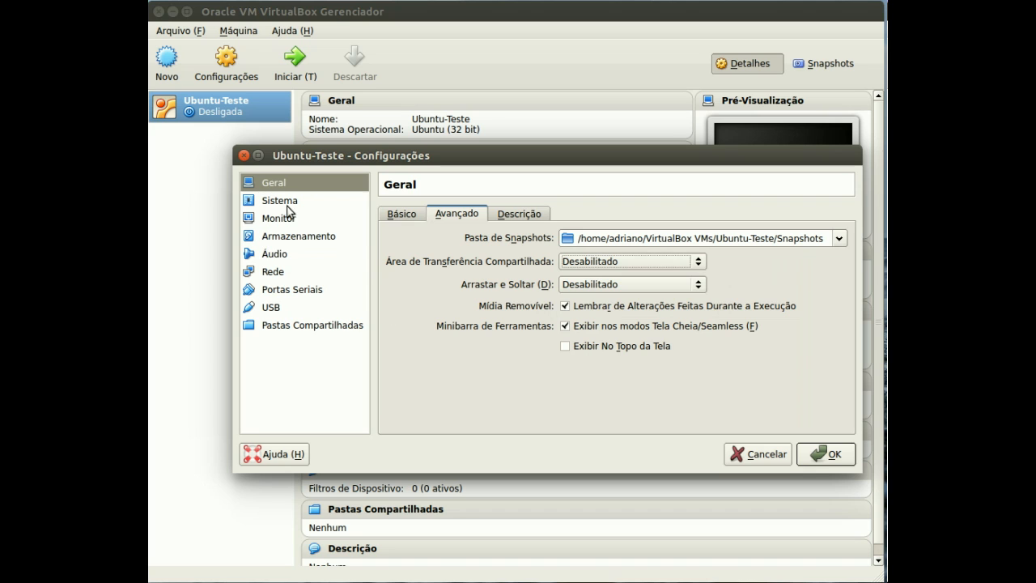
left_click(402, 214)
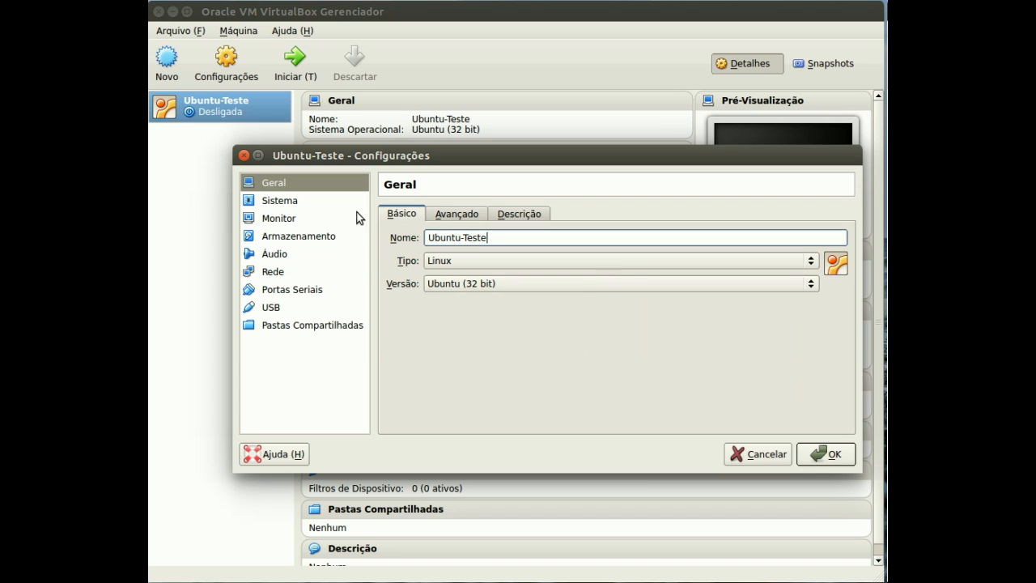
Disable Disquete in the boot order of the virtual machine's system settings.
left_click(282, 202)
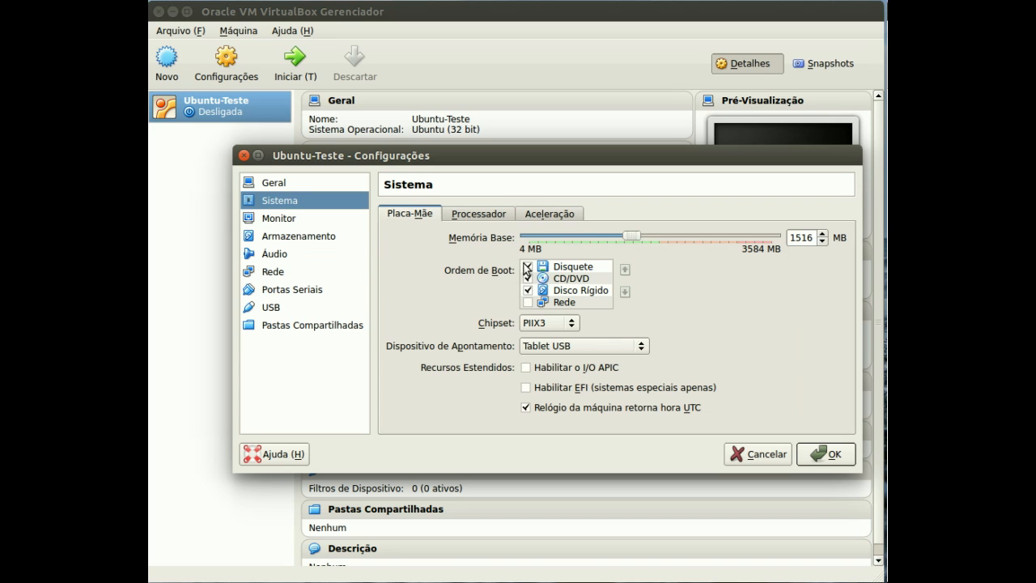
left_click(528, 267)
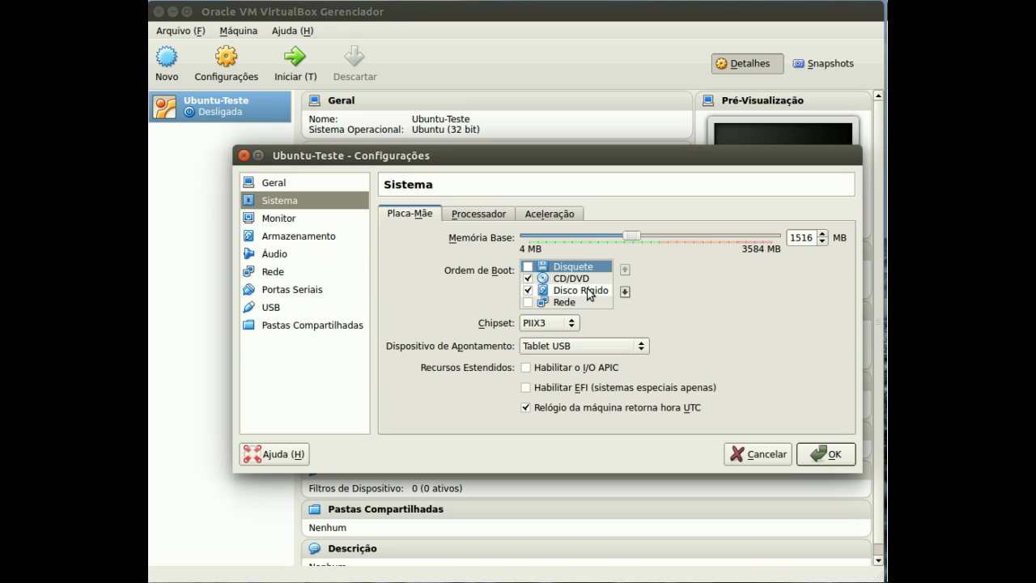
mouse_move(585, 296)
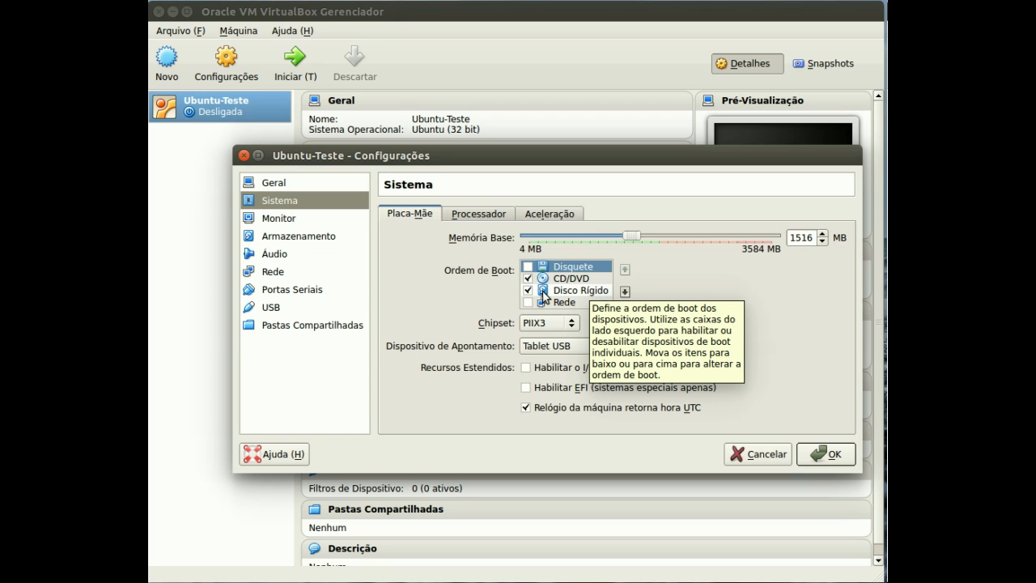
Increase the virtual machine's video memory to about 56 MB in the monitor settings.
left_click(270, 220)
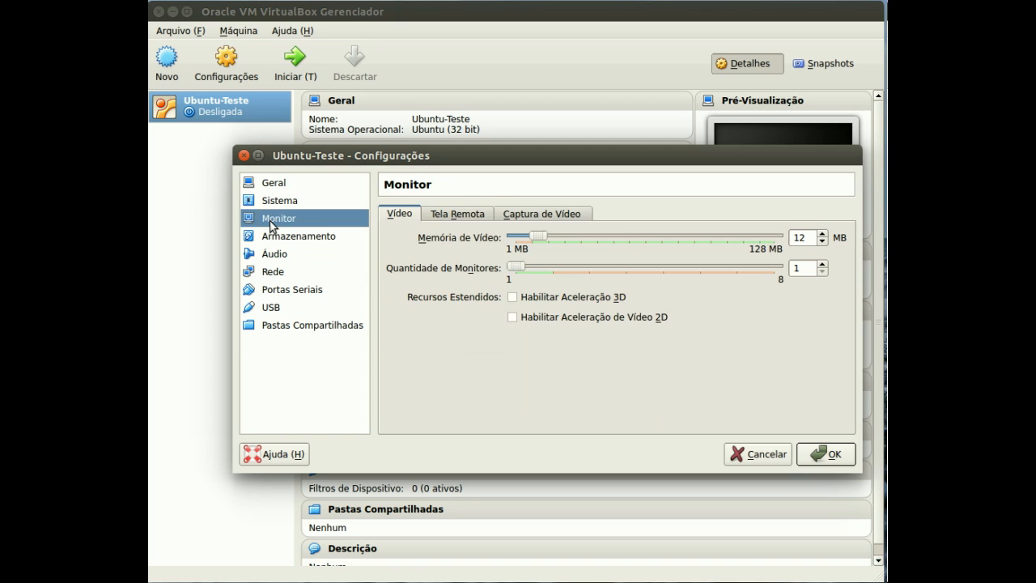
left_click_drag(539, 236, 632, 240)
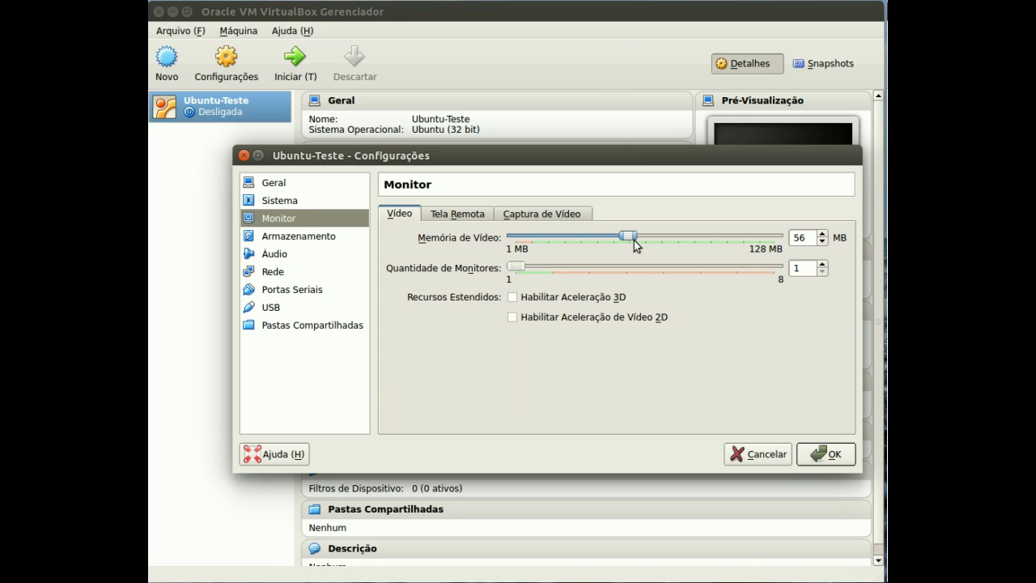
left_click_drag(633, 240, 637, 241)
Attach ubuntu-14.04.1-desktop-i386.iso from the Downloads folder to the empty CD/DVD drive on the IDE controller.
left_click(308, 237)
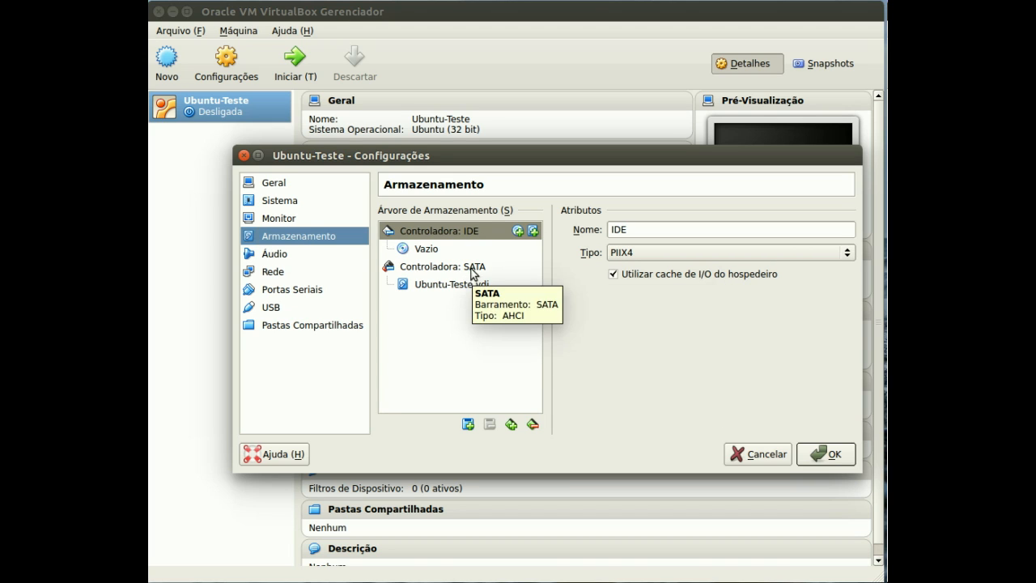
left_click(420, 250)
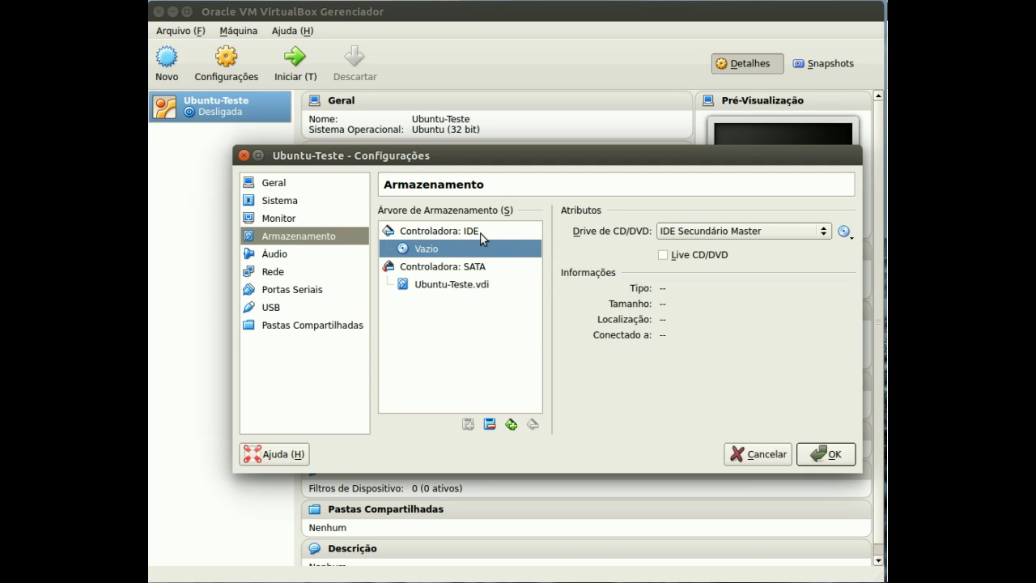
left_click(845, 235)
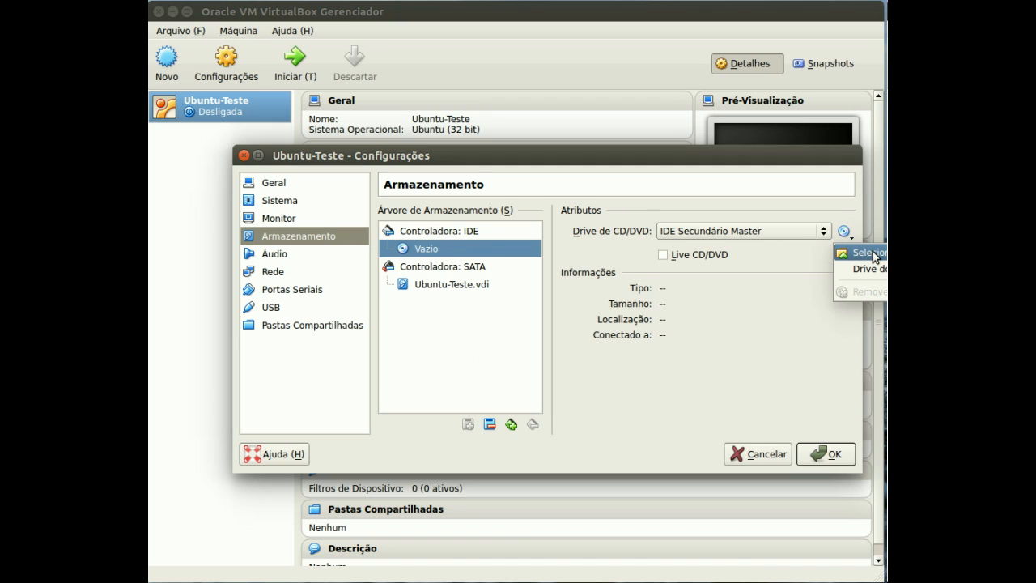
left_click(752, 245)
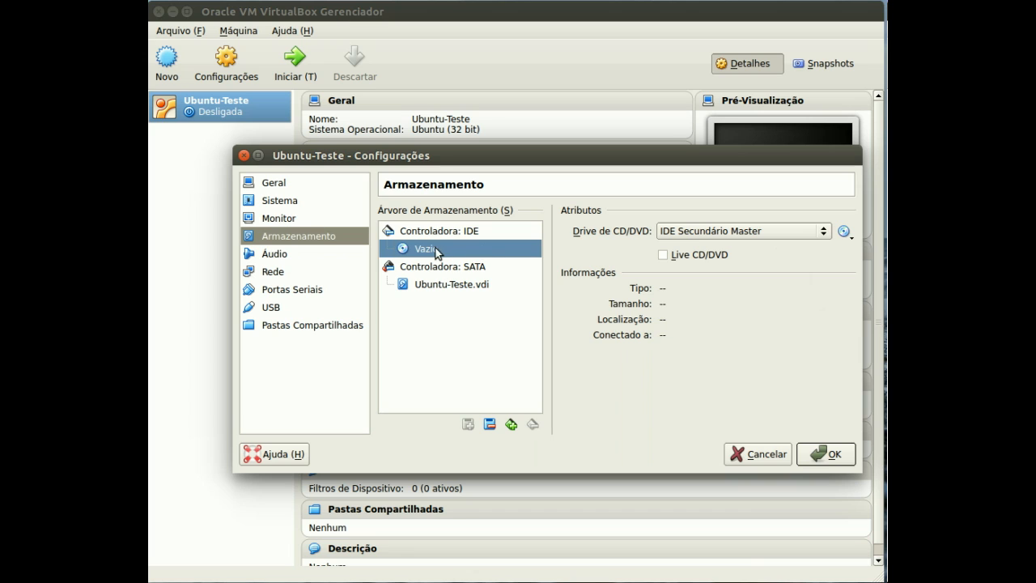
left_click(824, 233)
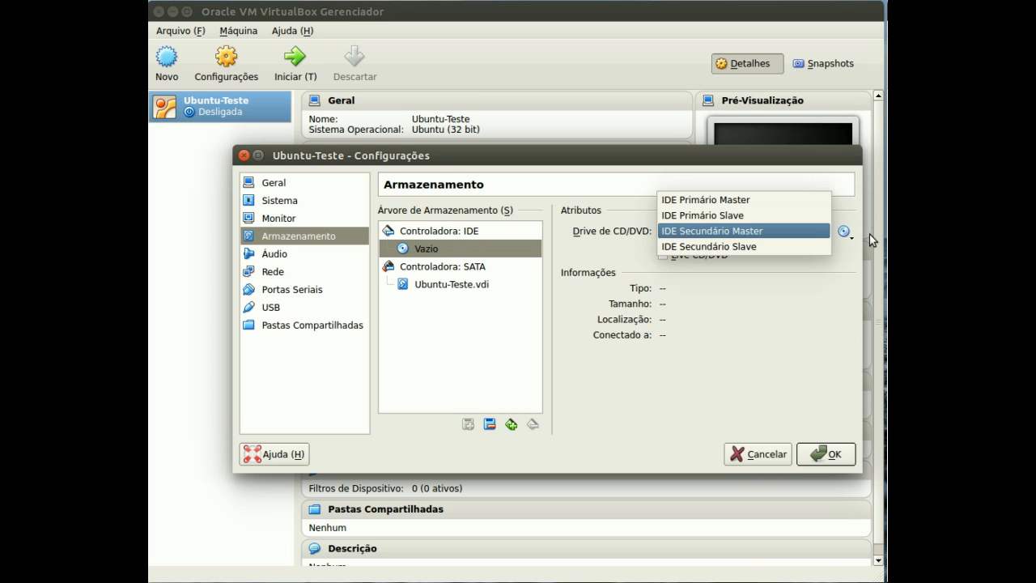
left_click(843, 220)
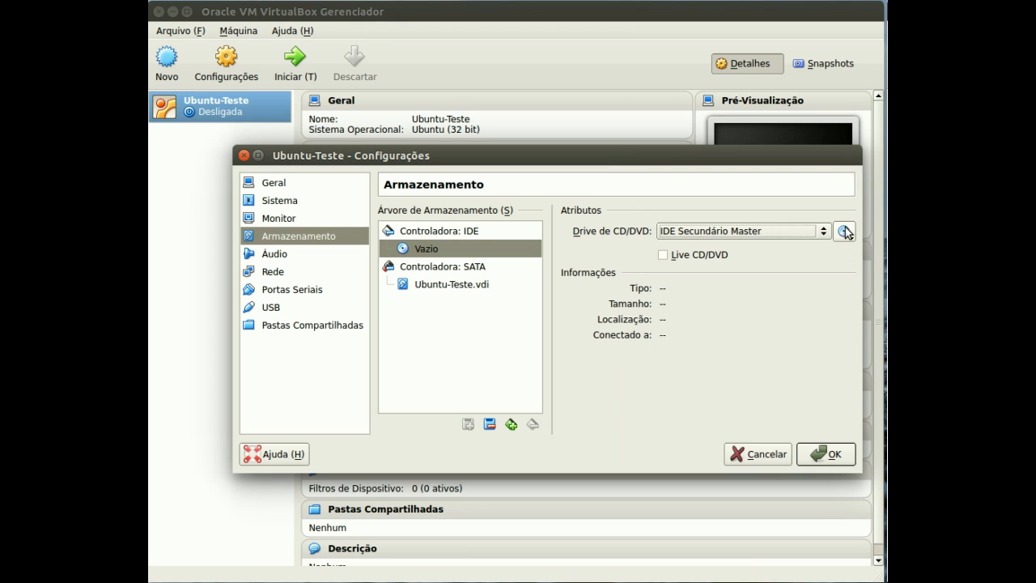
left_click(844, 232)
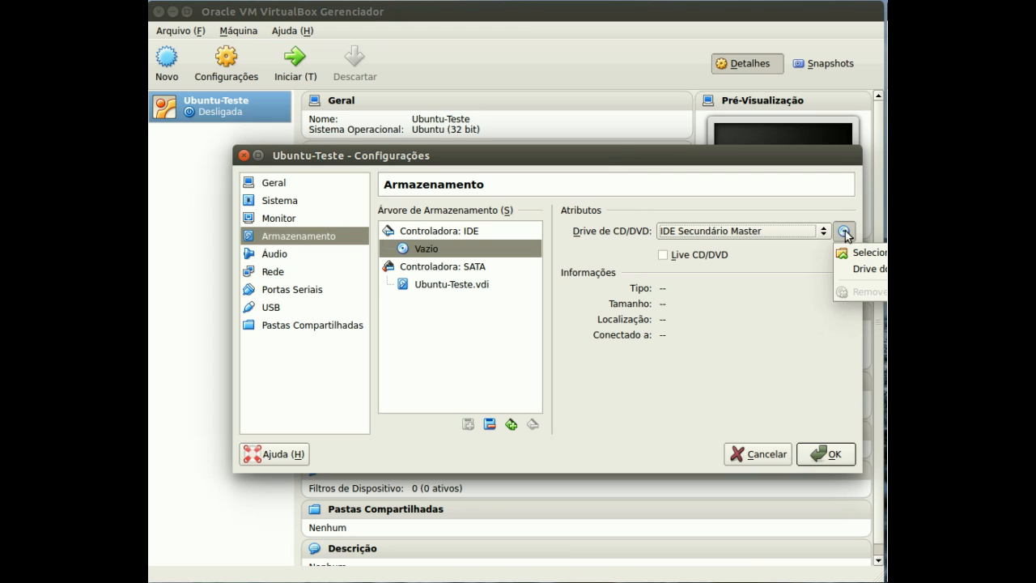
left_click(878, 257)
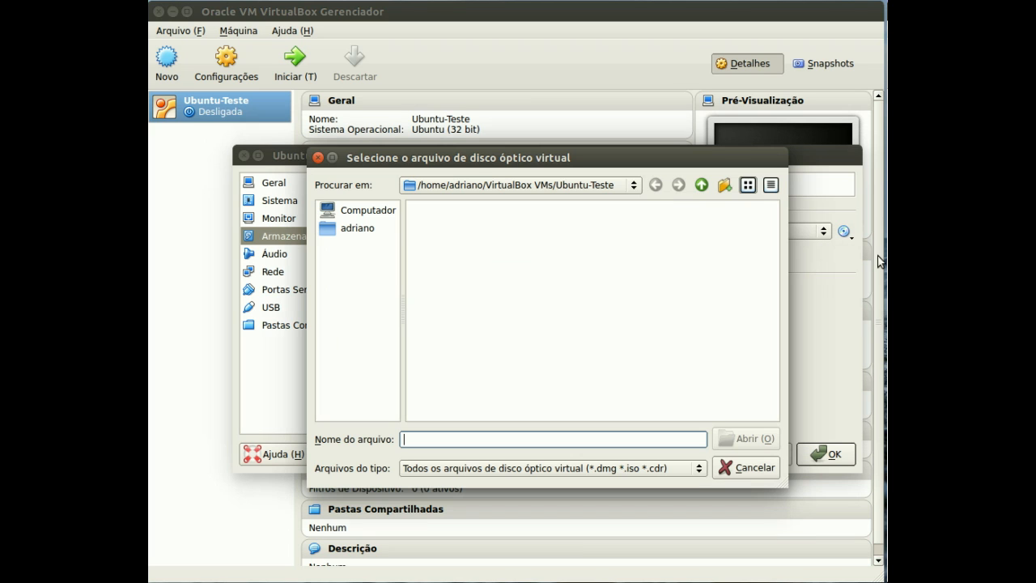
left_click(337, 229)
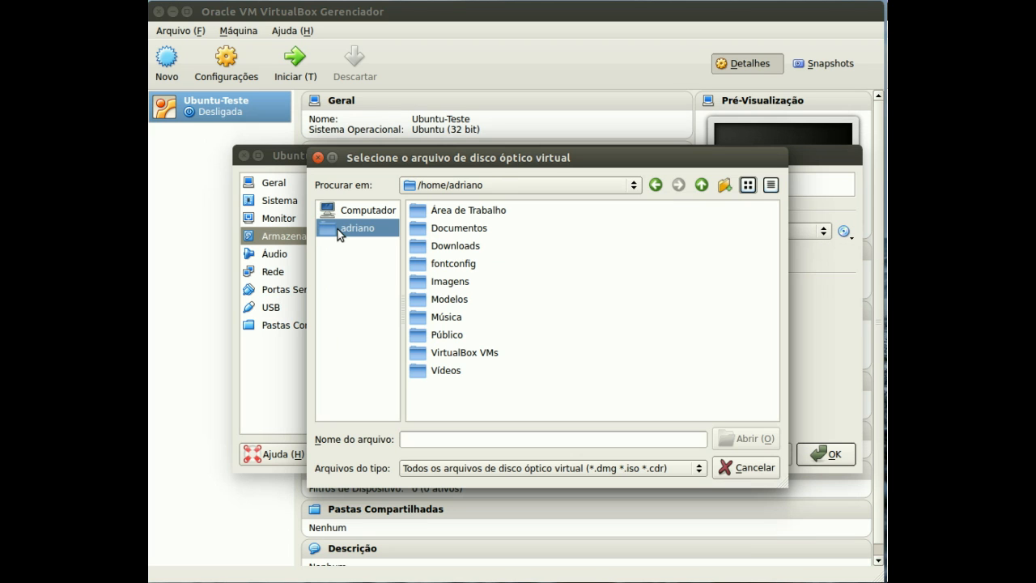
double_click(465, 246)
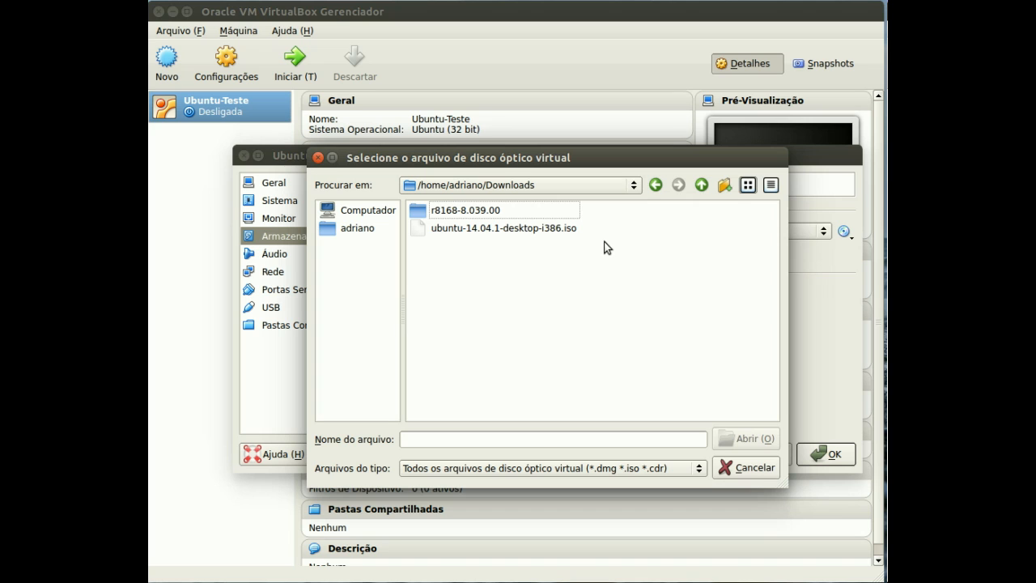
left_click(575, 228)
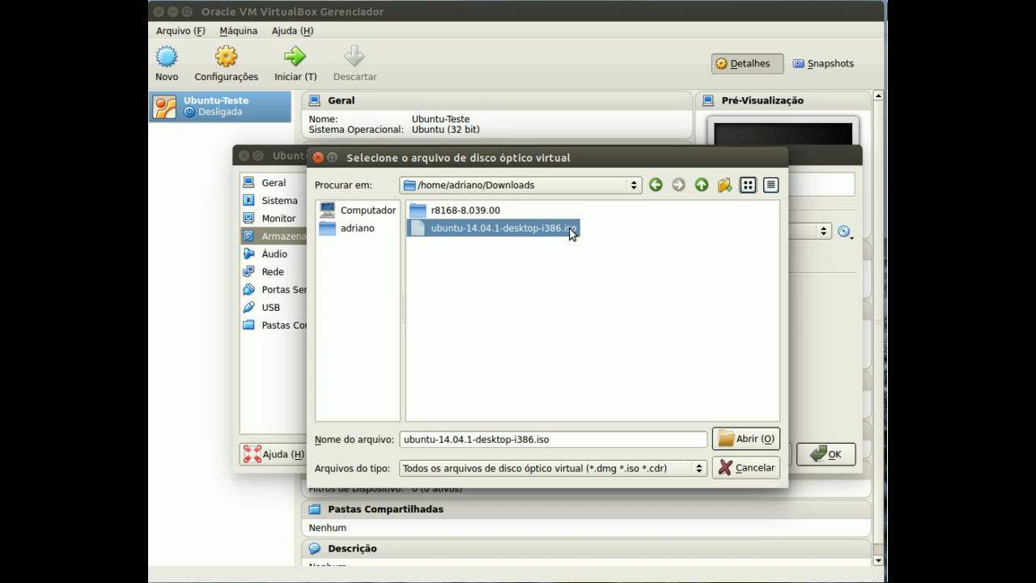
left_click(762, 442)
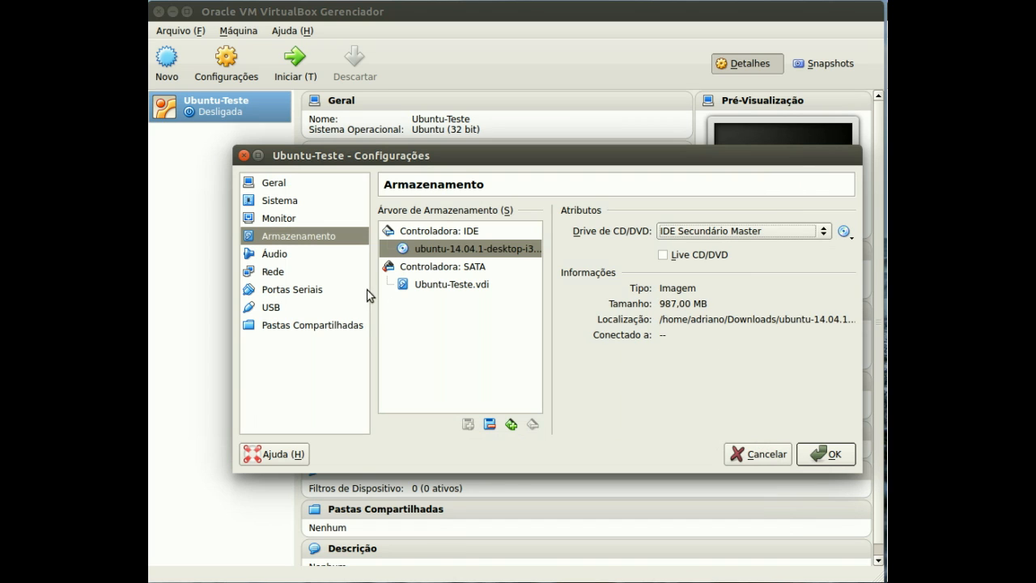
Connect network Adaptador 1 as Placa em modo Bridge and save the virtual machine's settings.
left_click(281, 274)
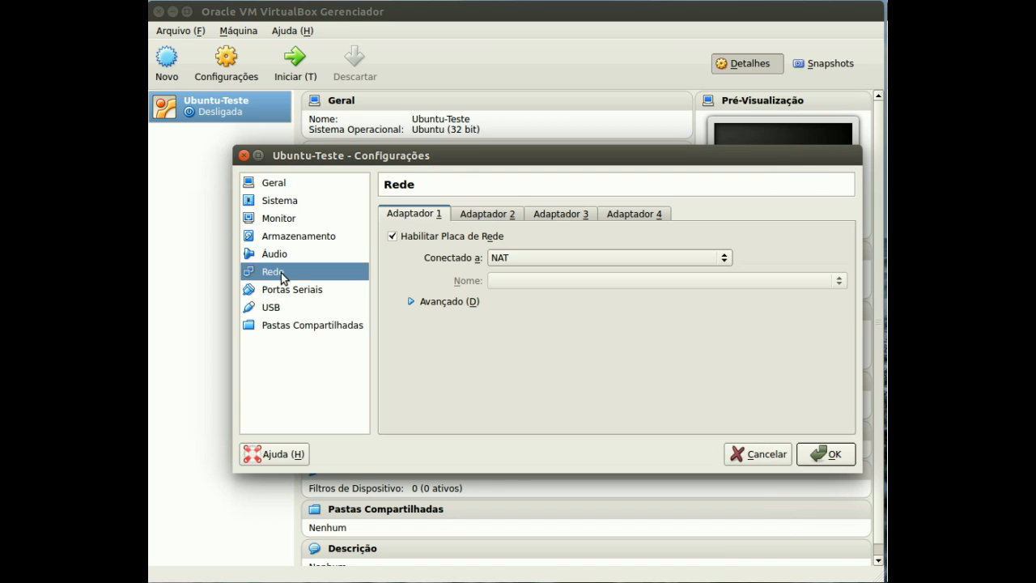
left_click(522, 258)
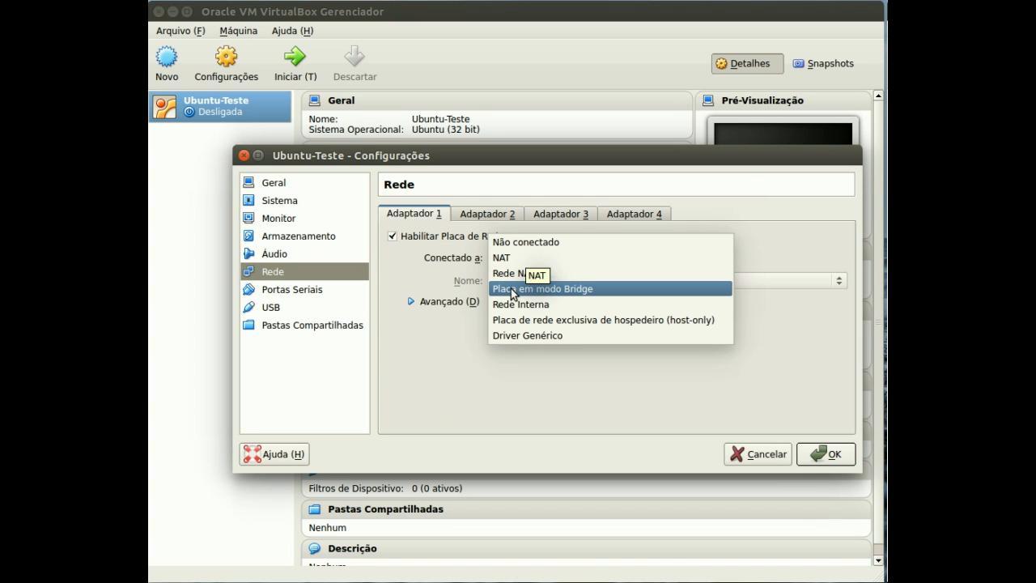
left_click(518, 288)
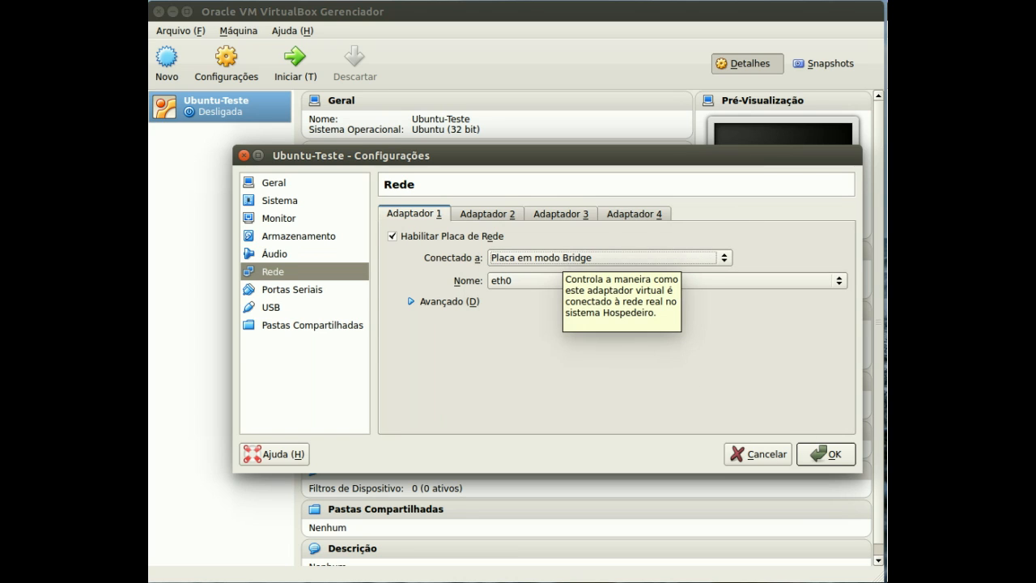
left_click(846, 459)
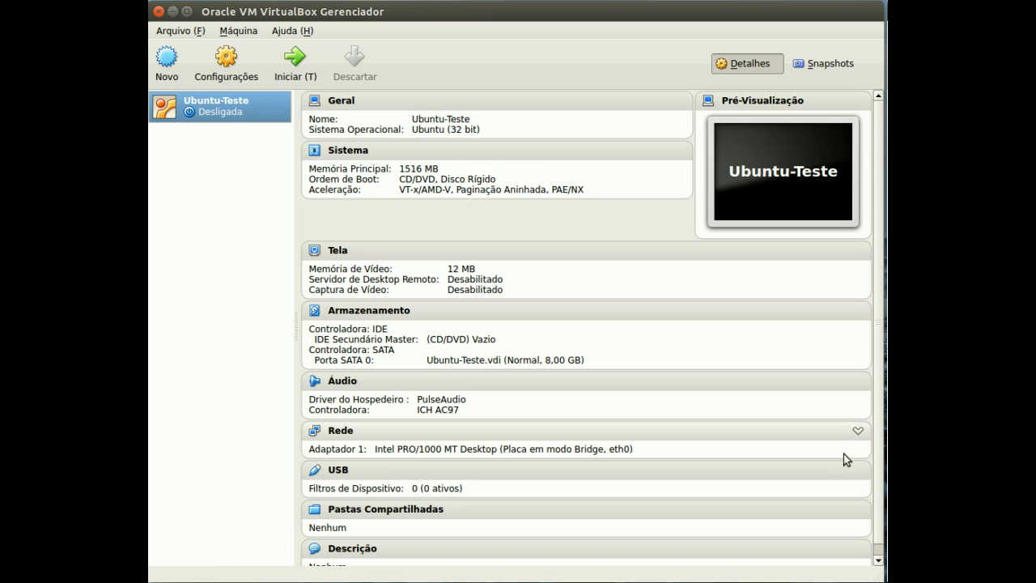